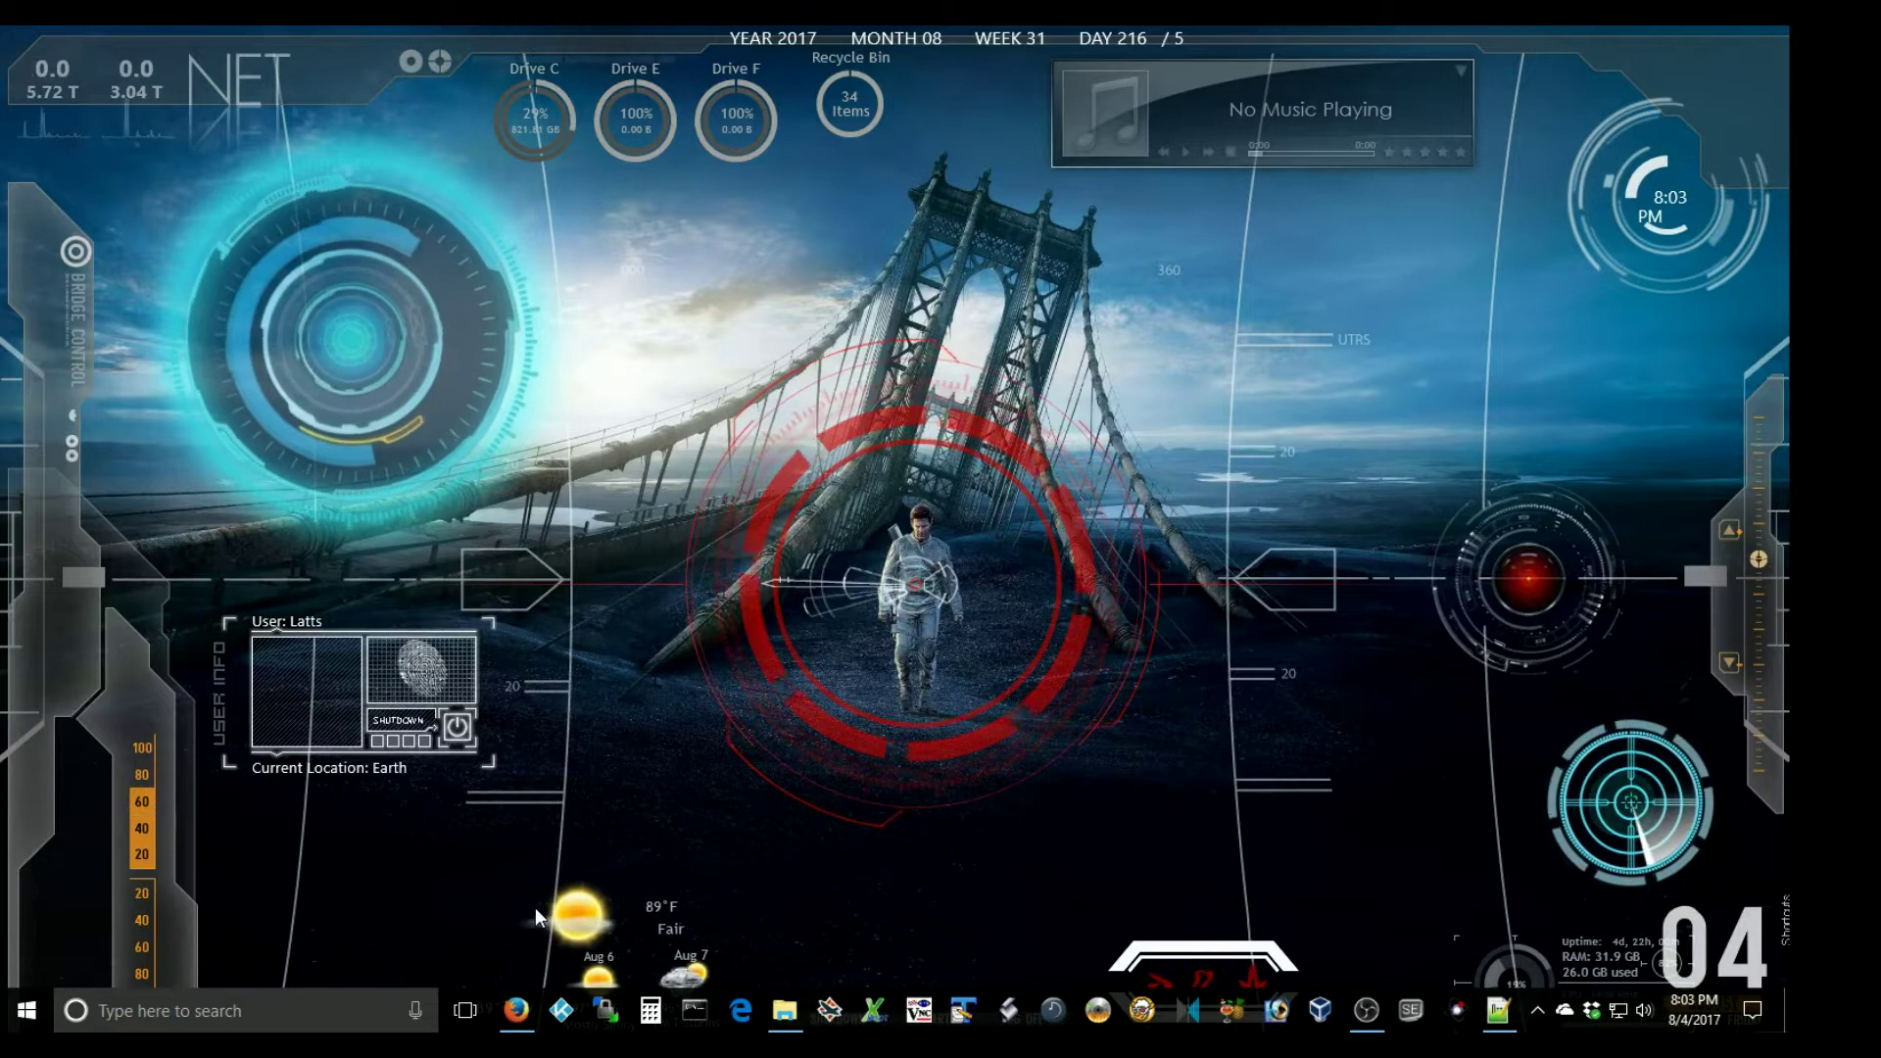
Select the RunScript call line in the Library Editor forum thread
left_click(517, 1021)
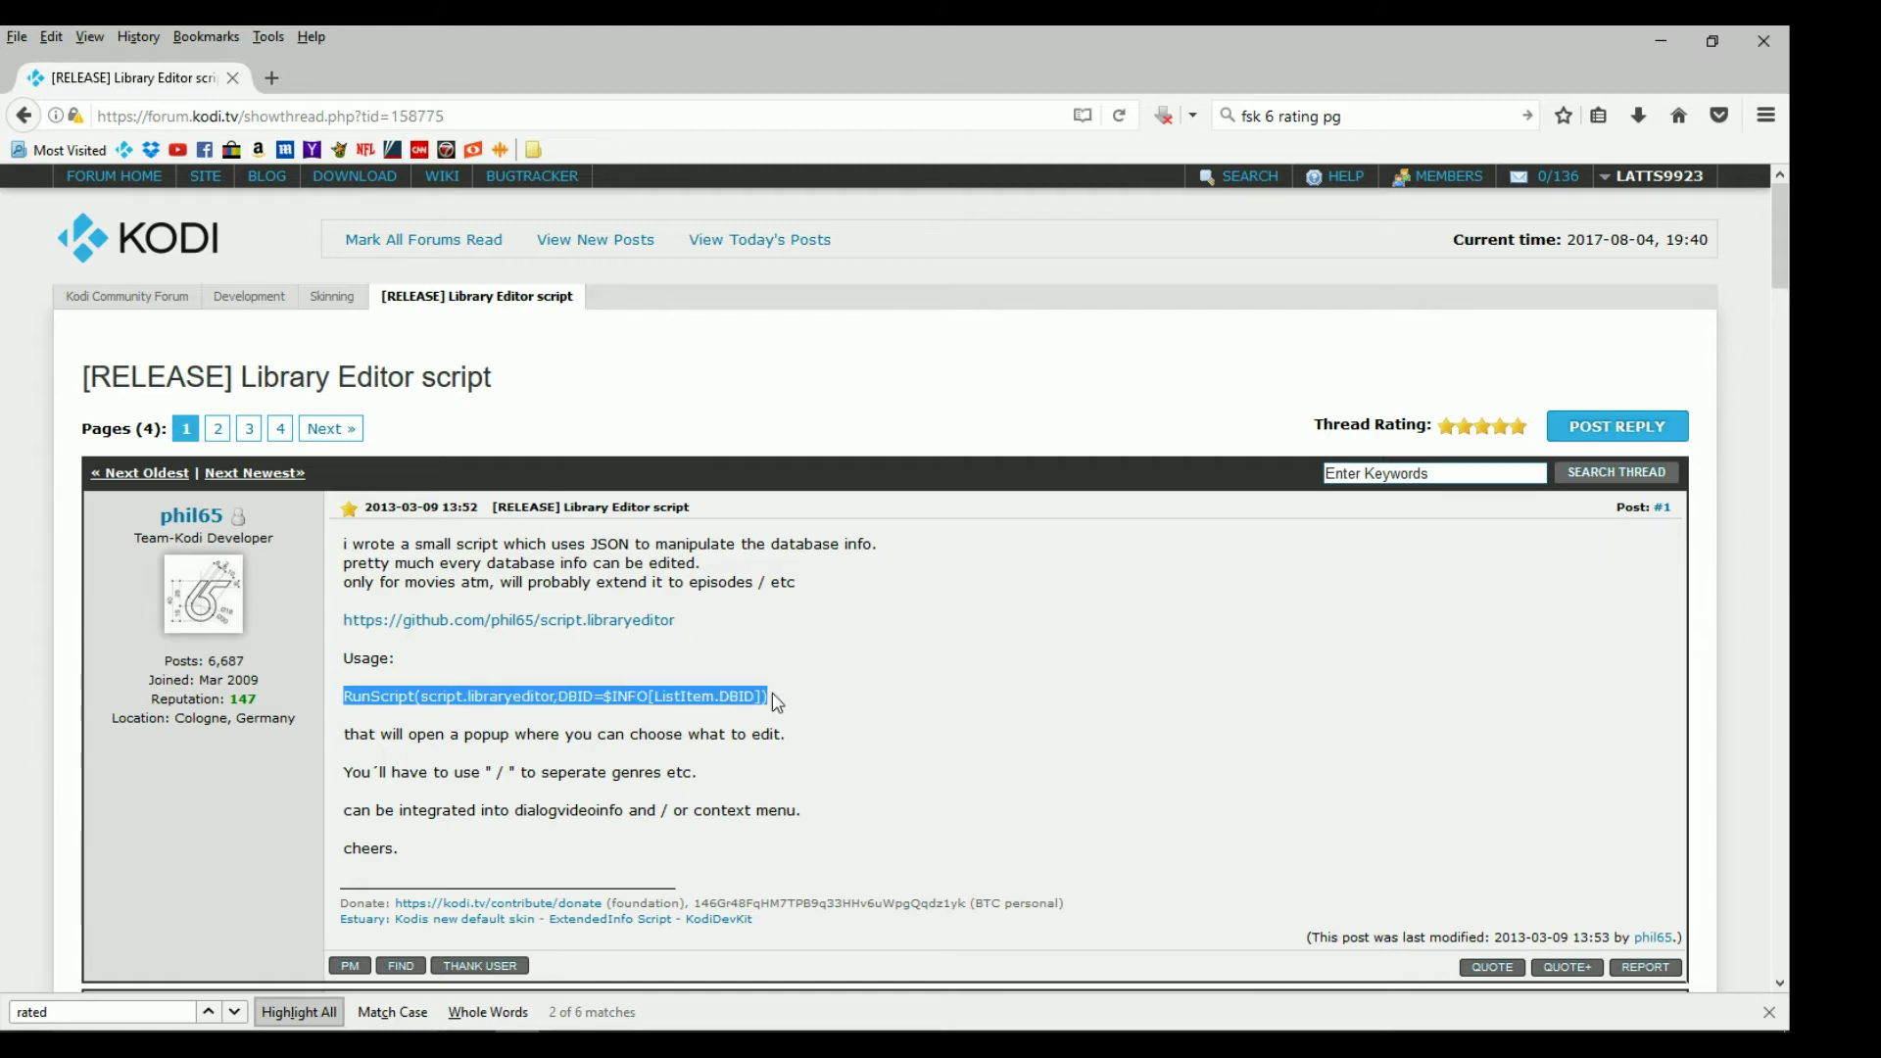
left_click(431, 676)
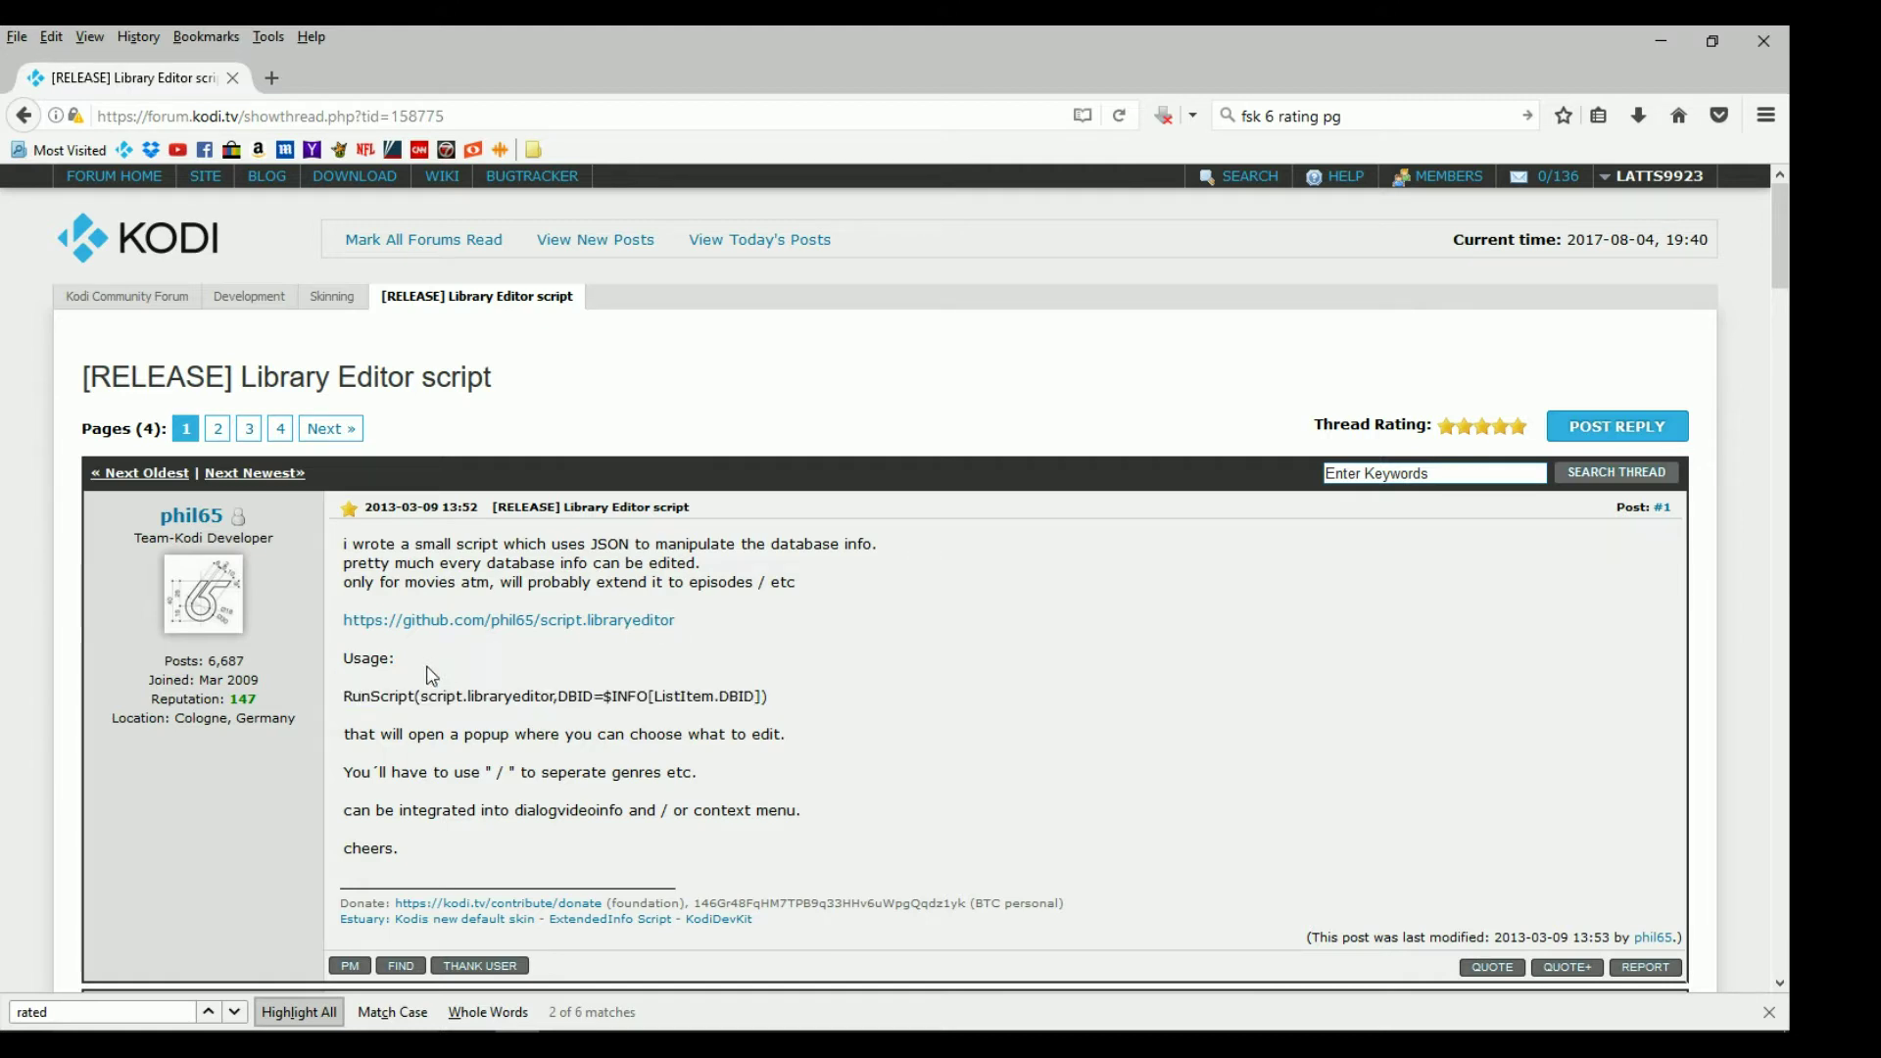
left_click_drag(344, 697, 745, 697)
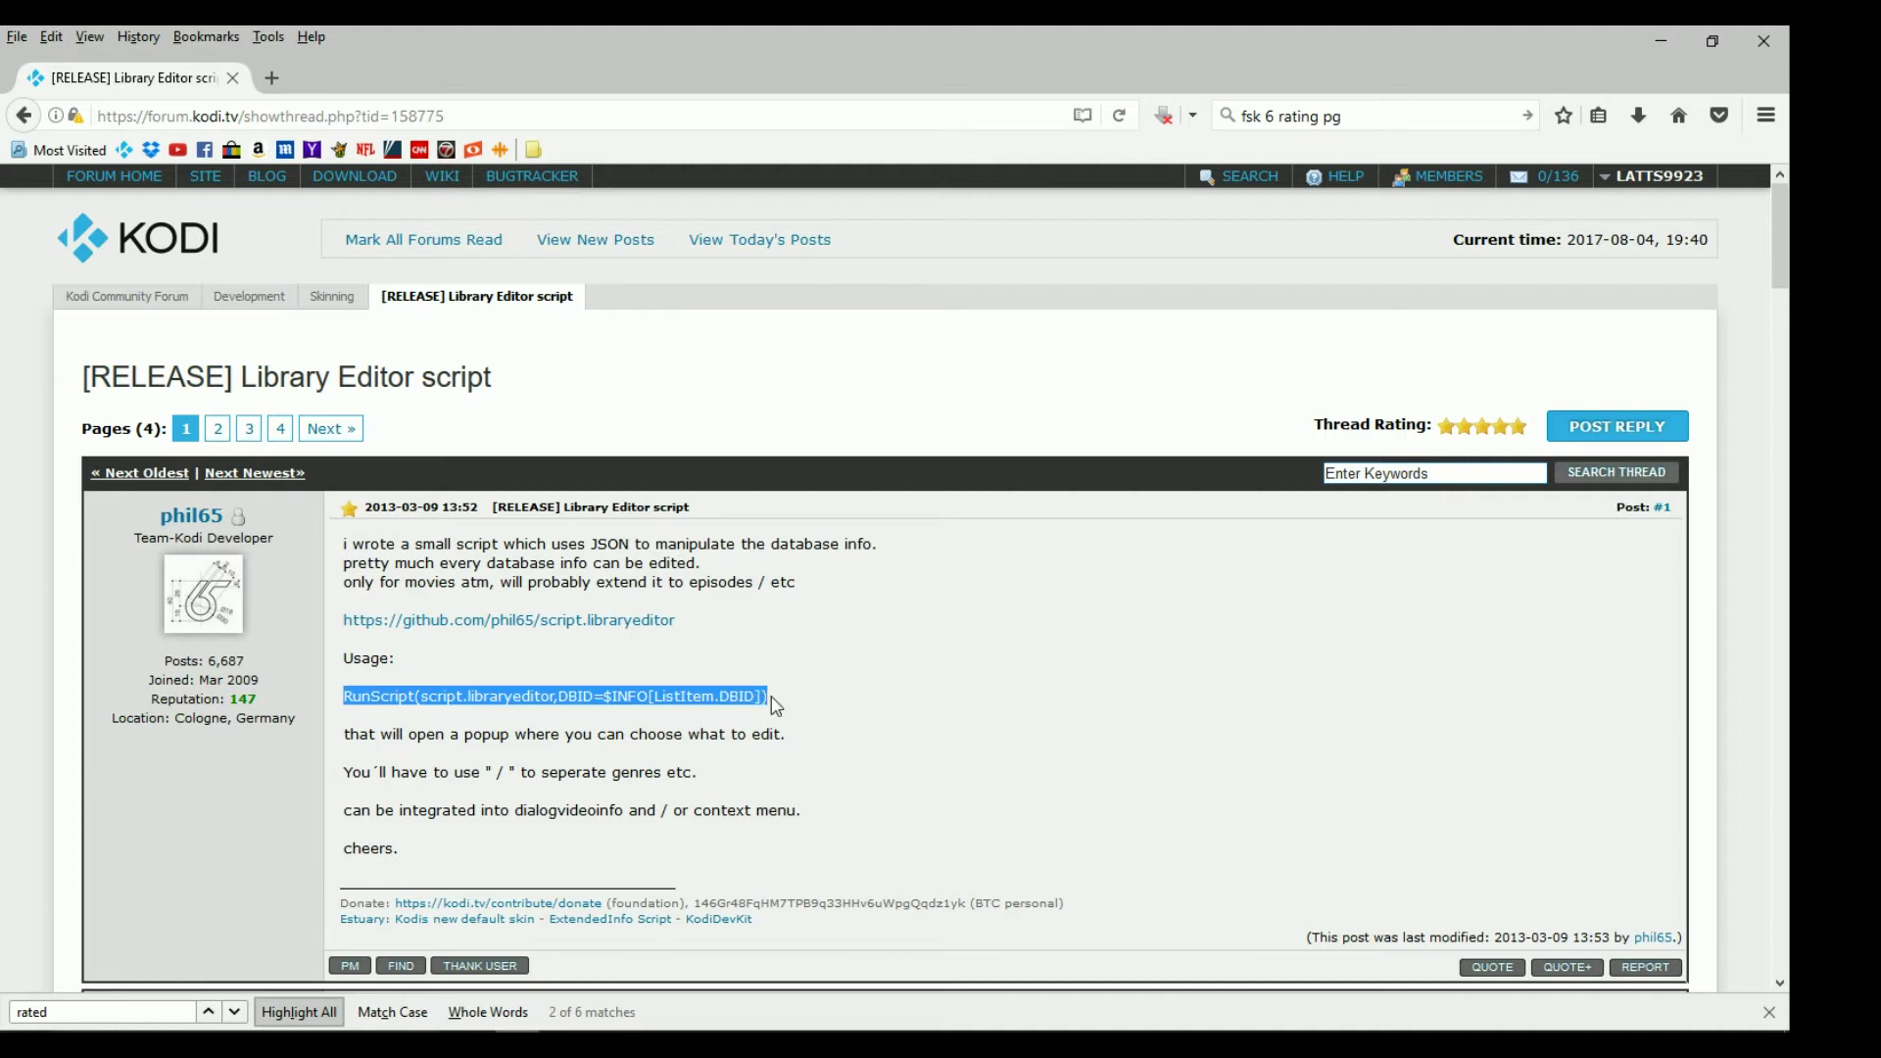
left_click(431, 673)
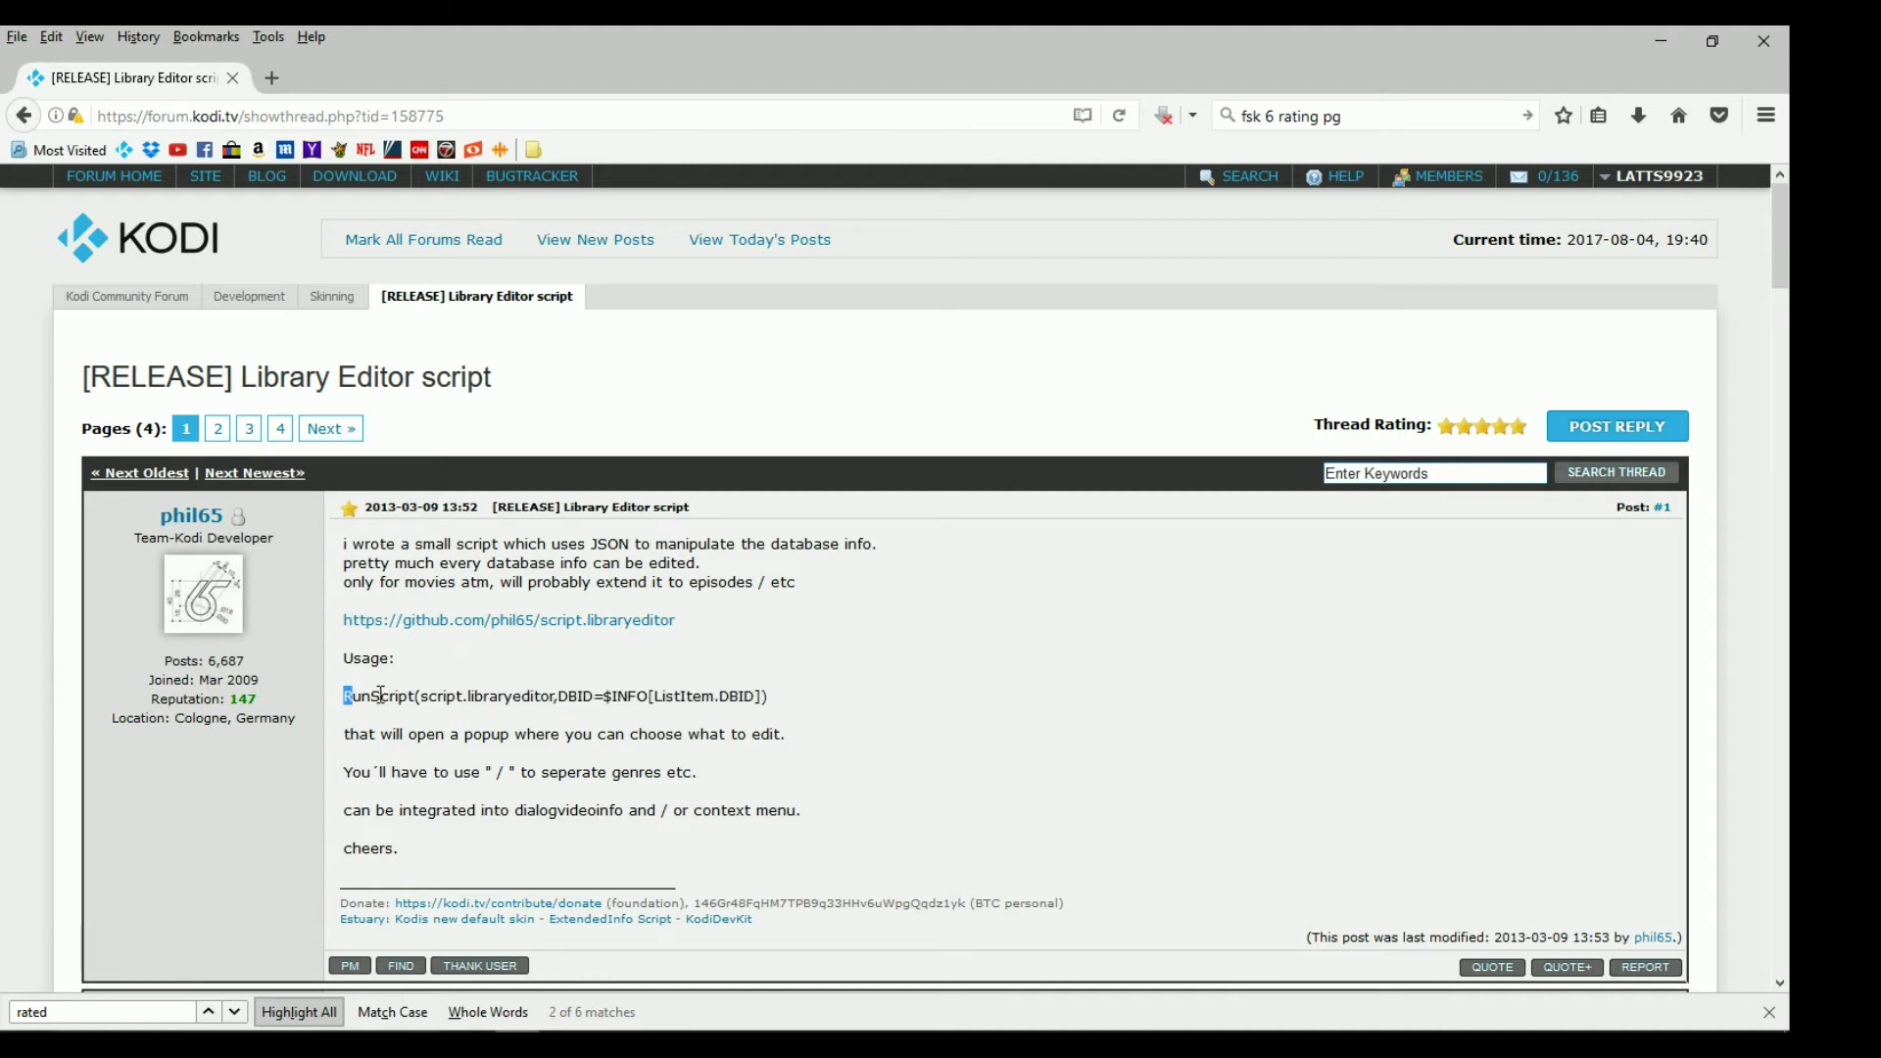
left_click_drag(381, 696, 763, 695)
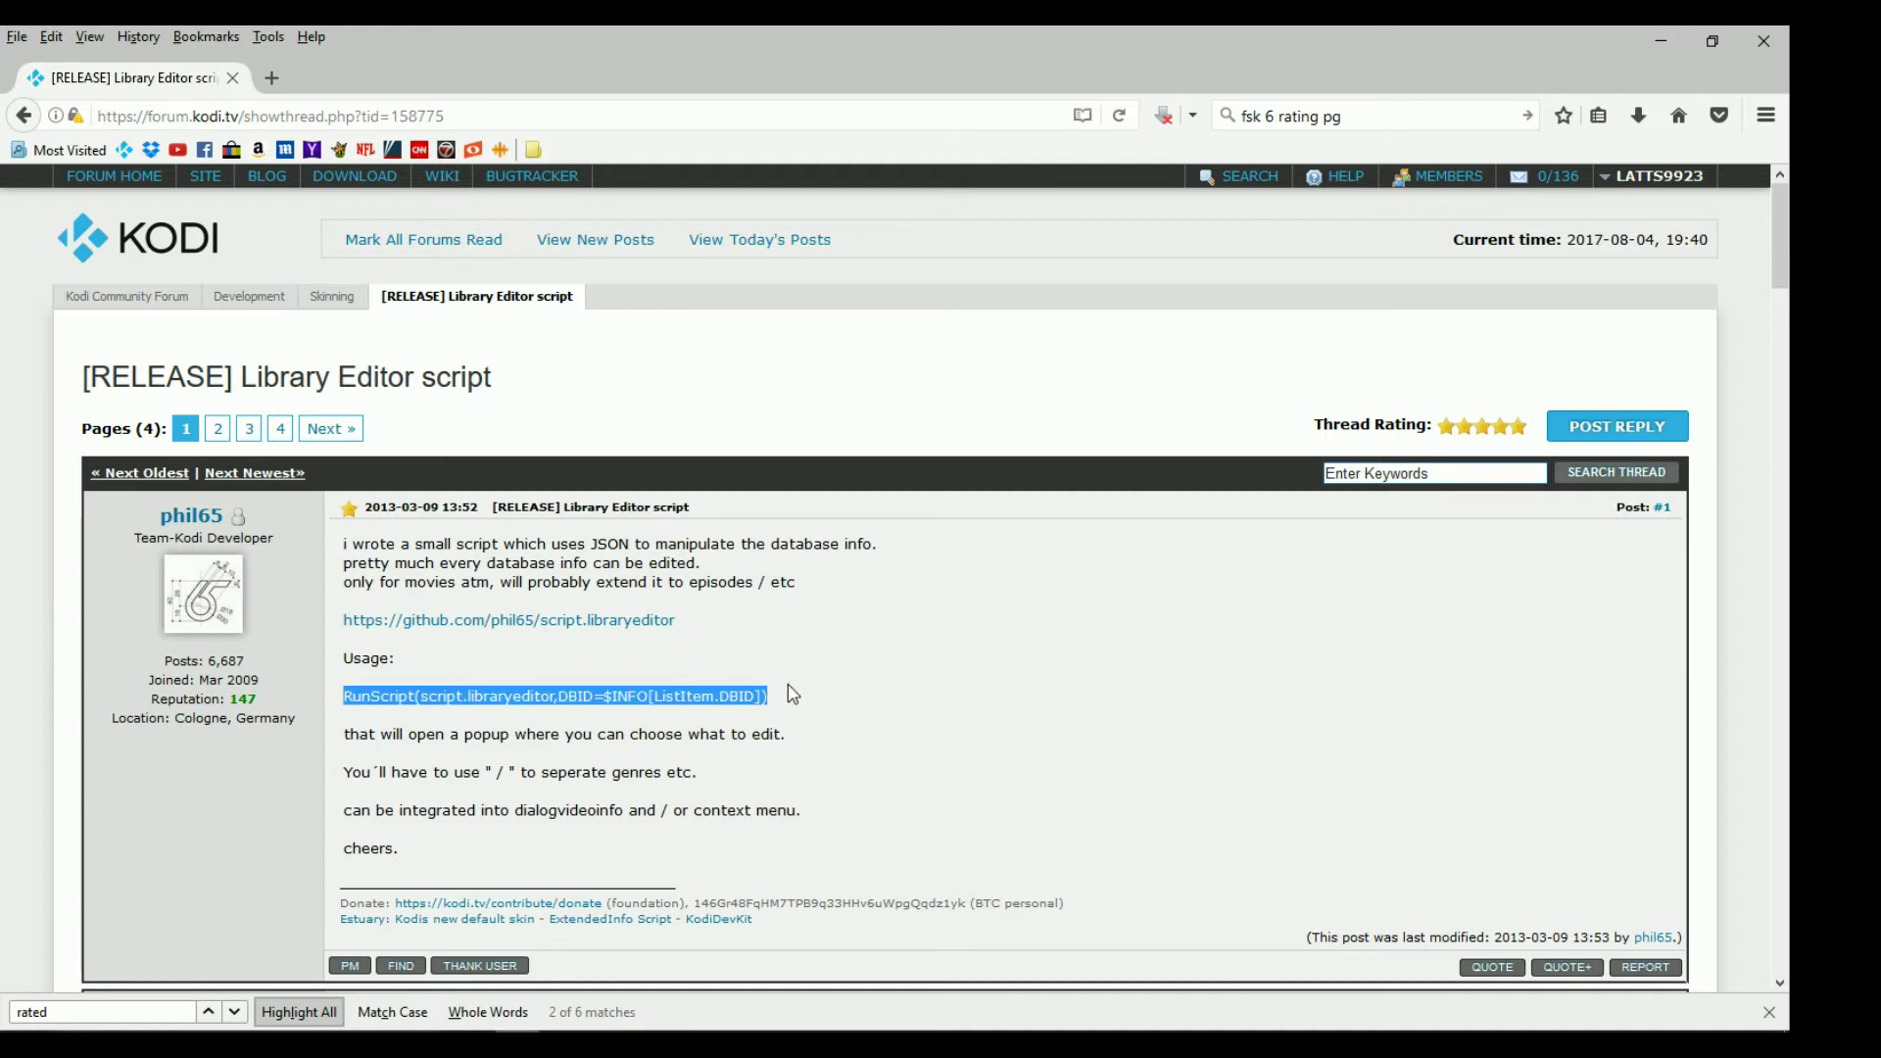
left_click(433, 666)
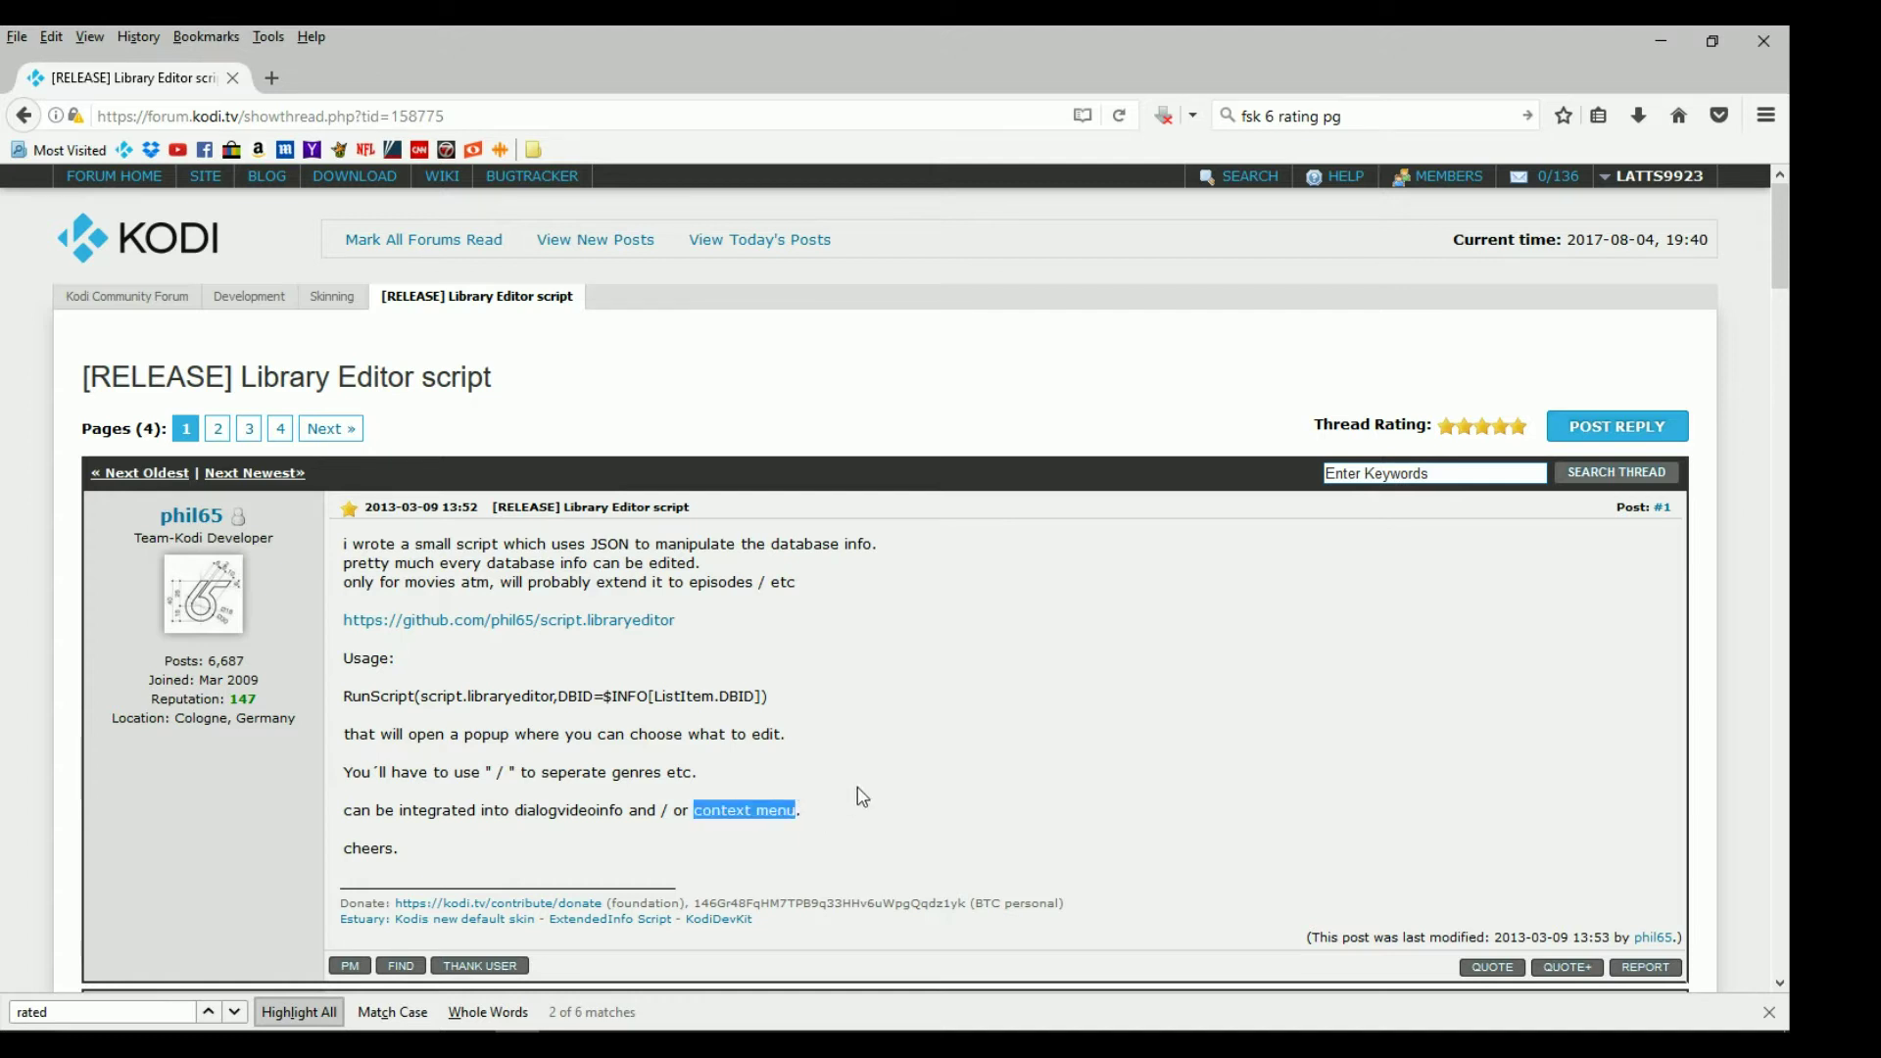
Leave the browser, open Kodi's Movies library and settle on Young Frankenstein
left_click(1660, 44)
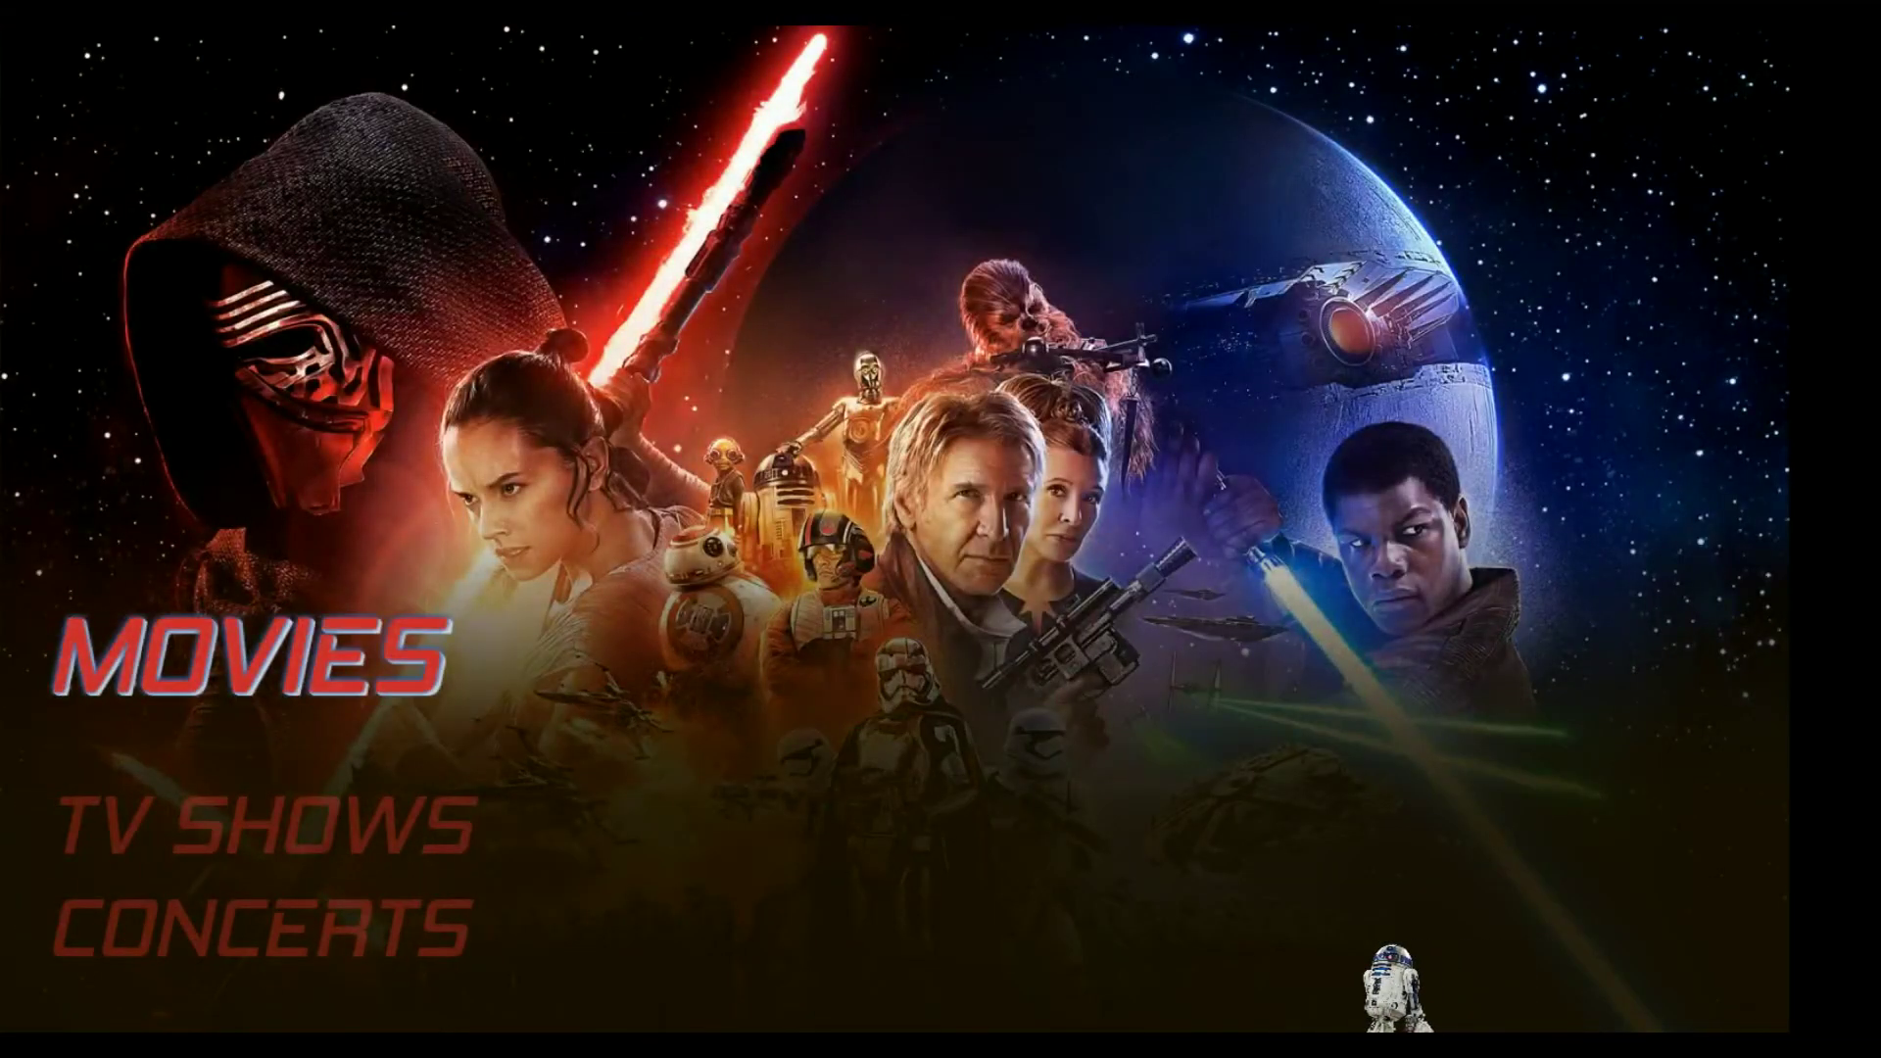
key("Return")
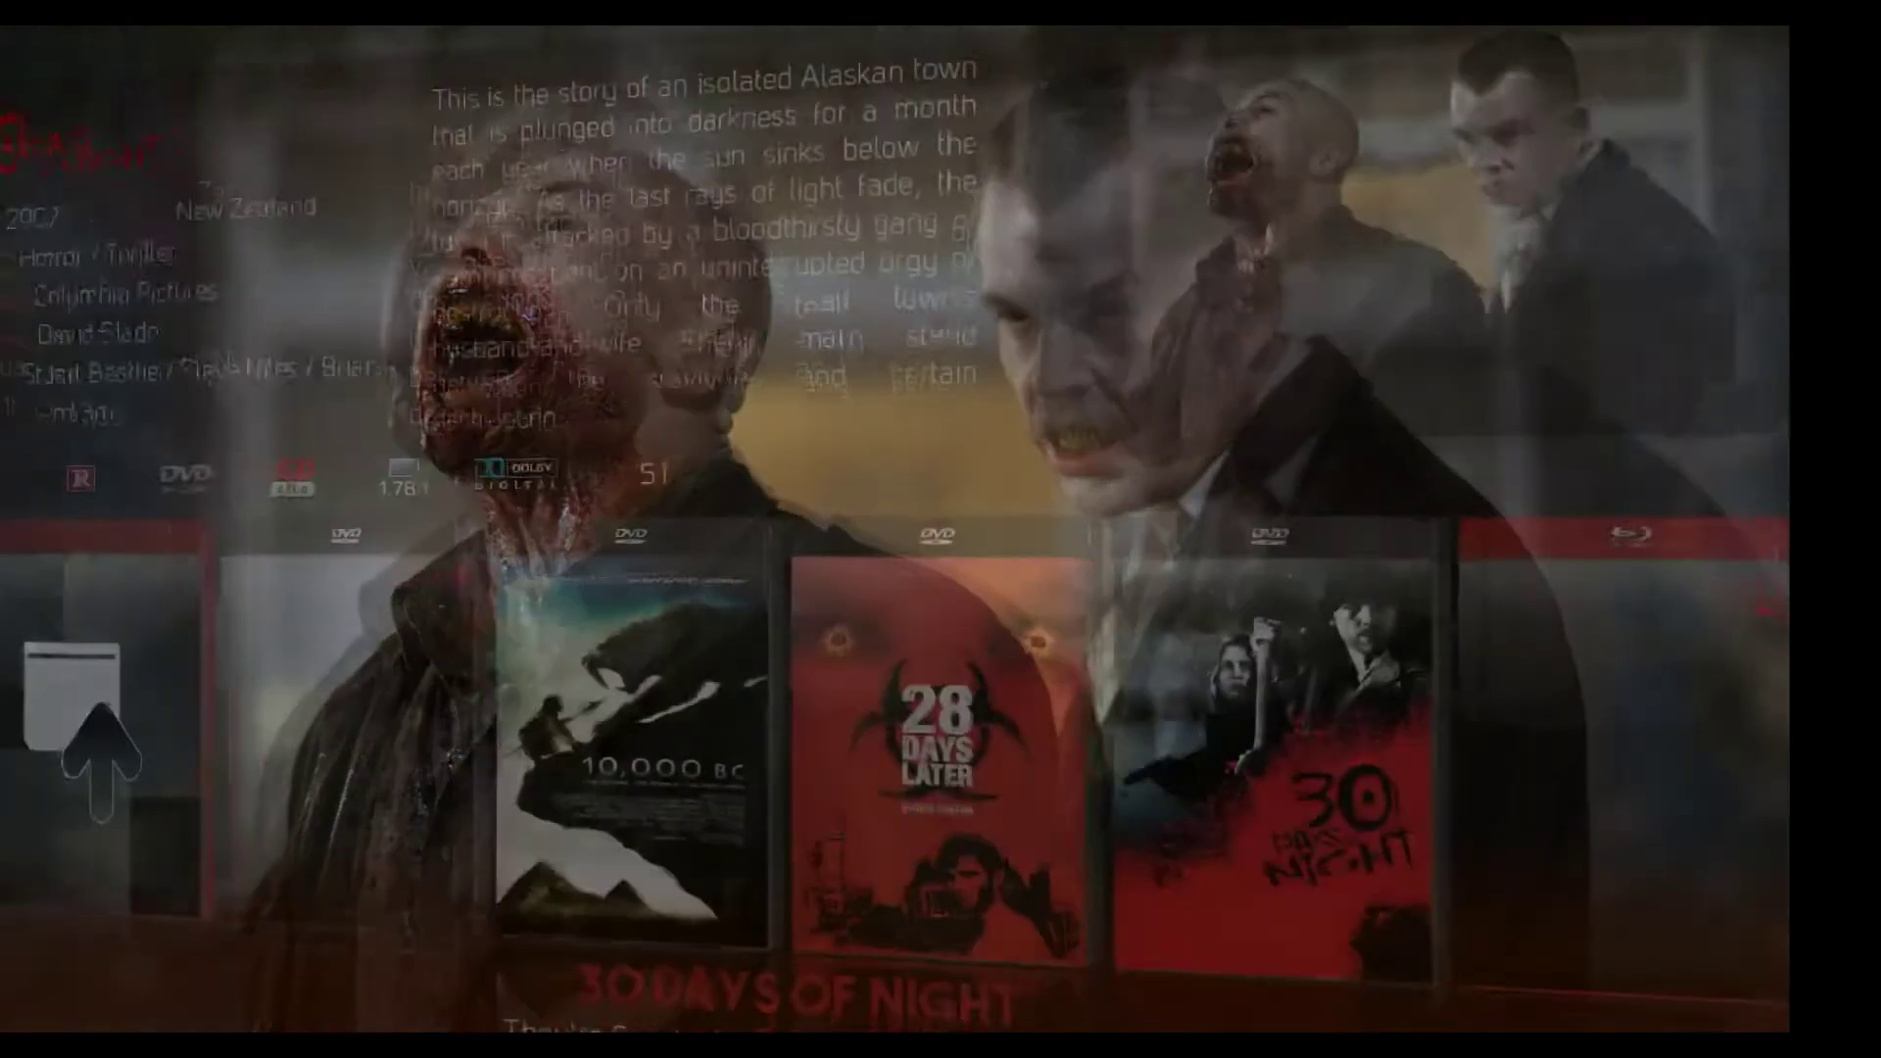
key("Left")
key("Left")
key("Left")
key("Left")
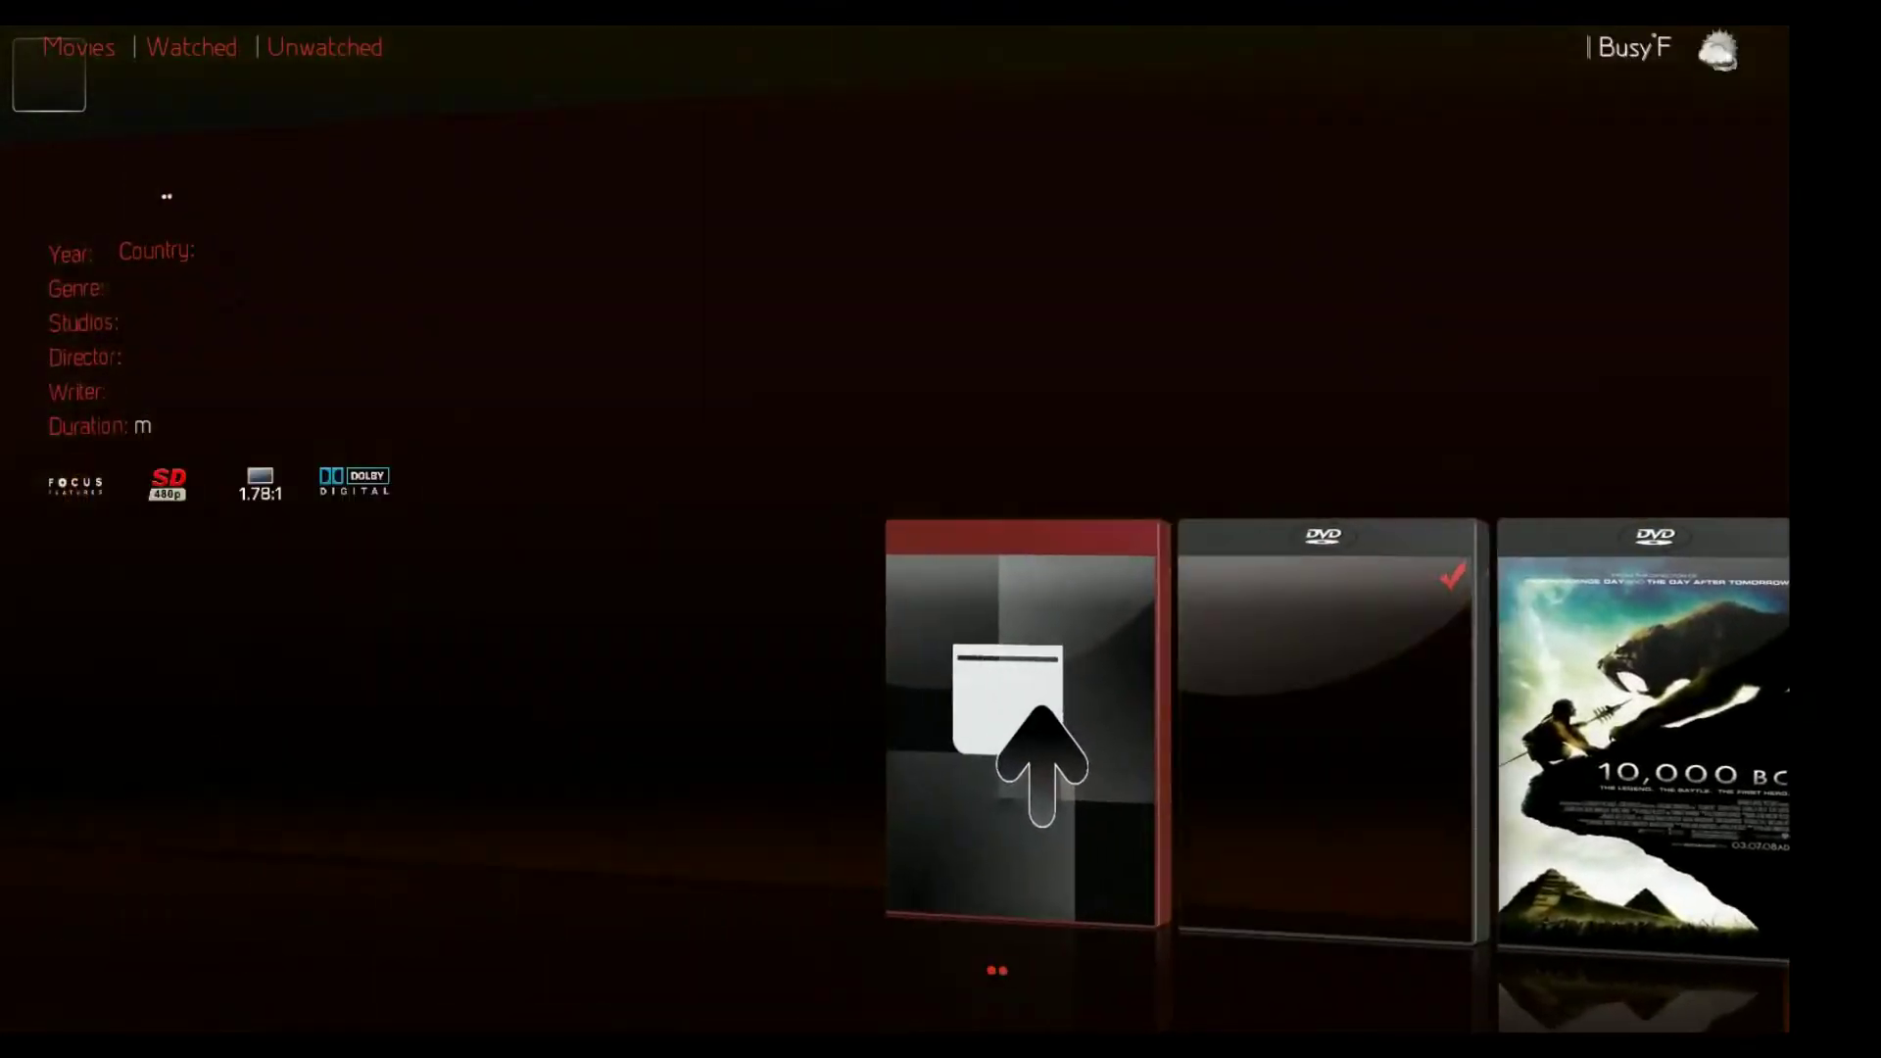
key("Left")
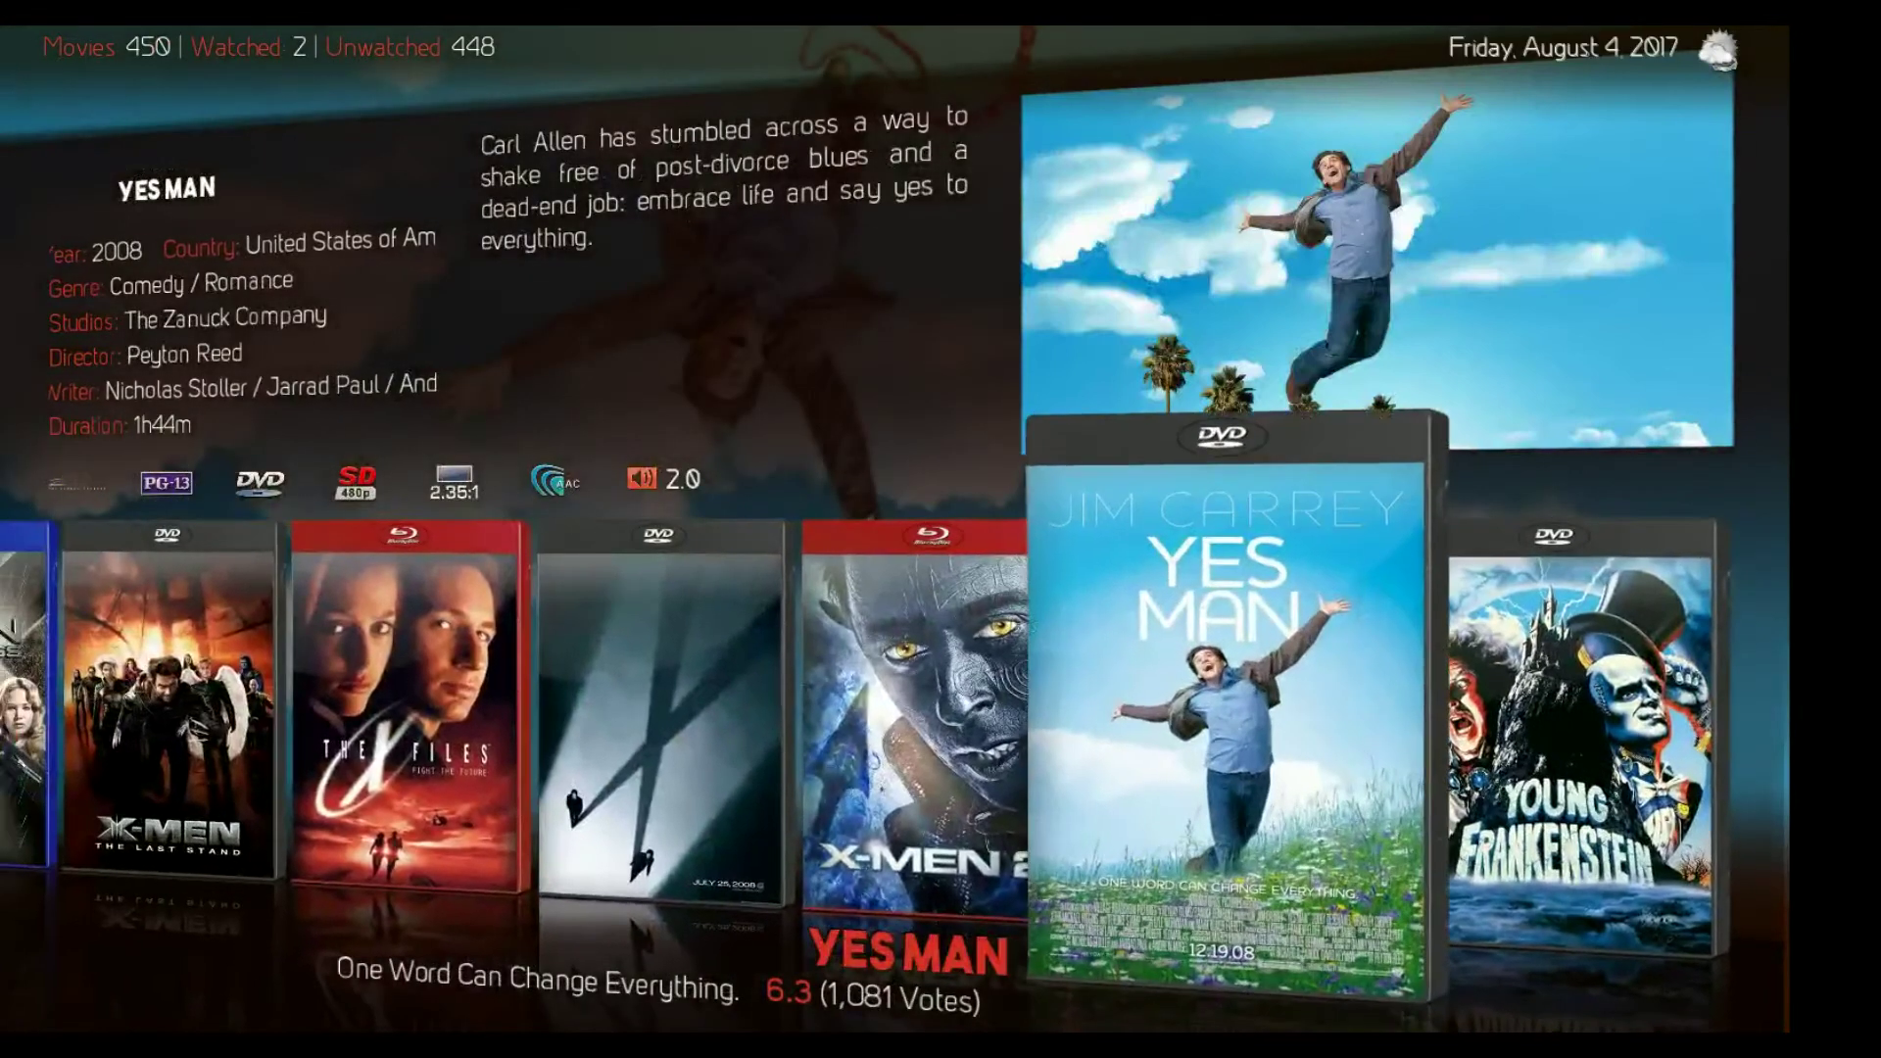
key("Right")
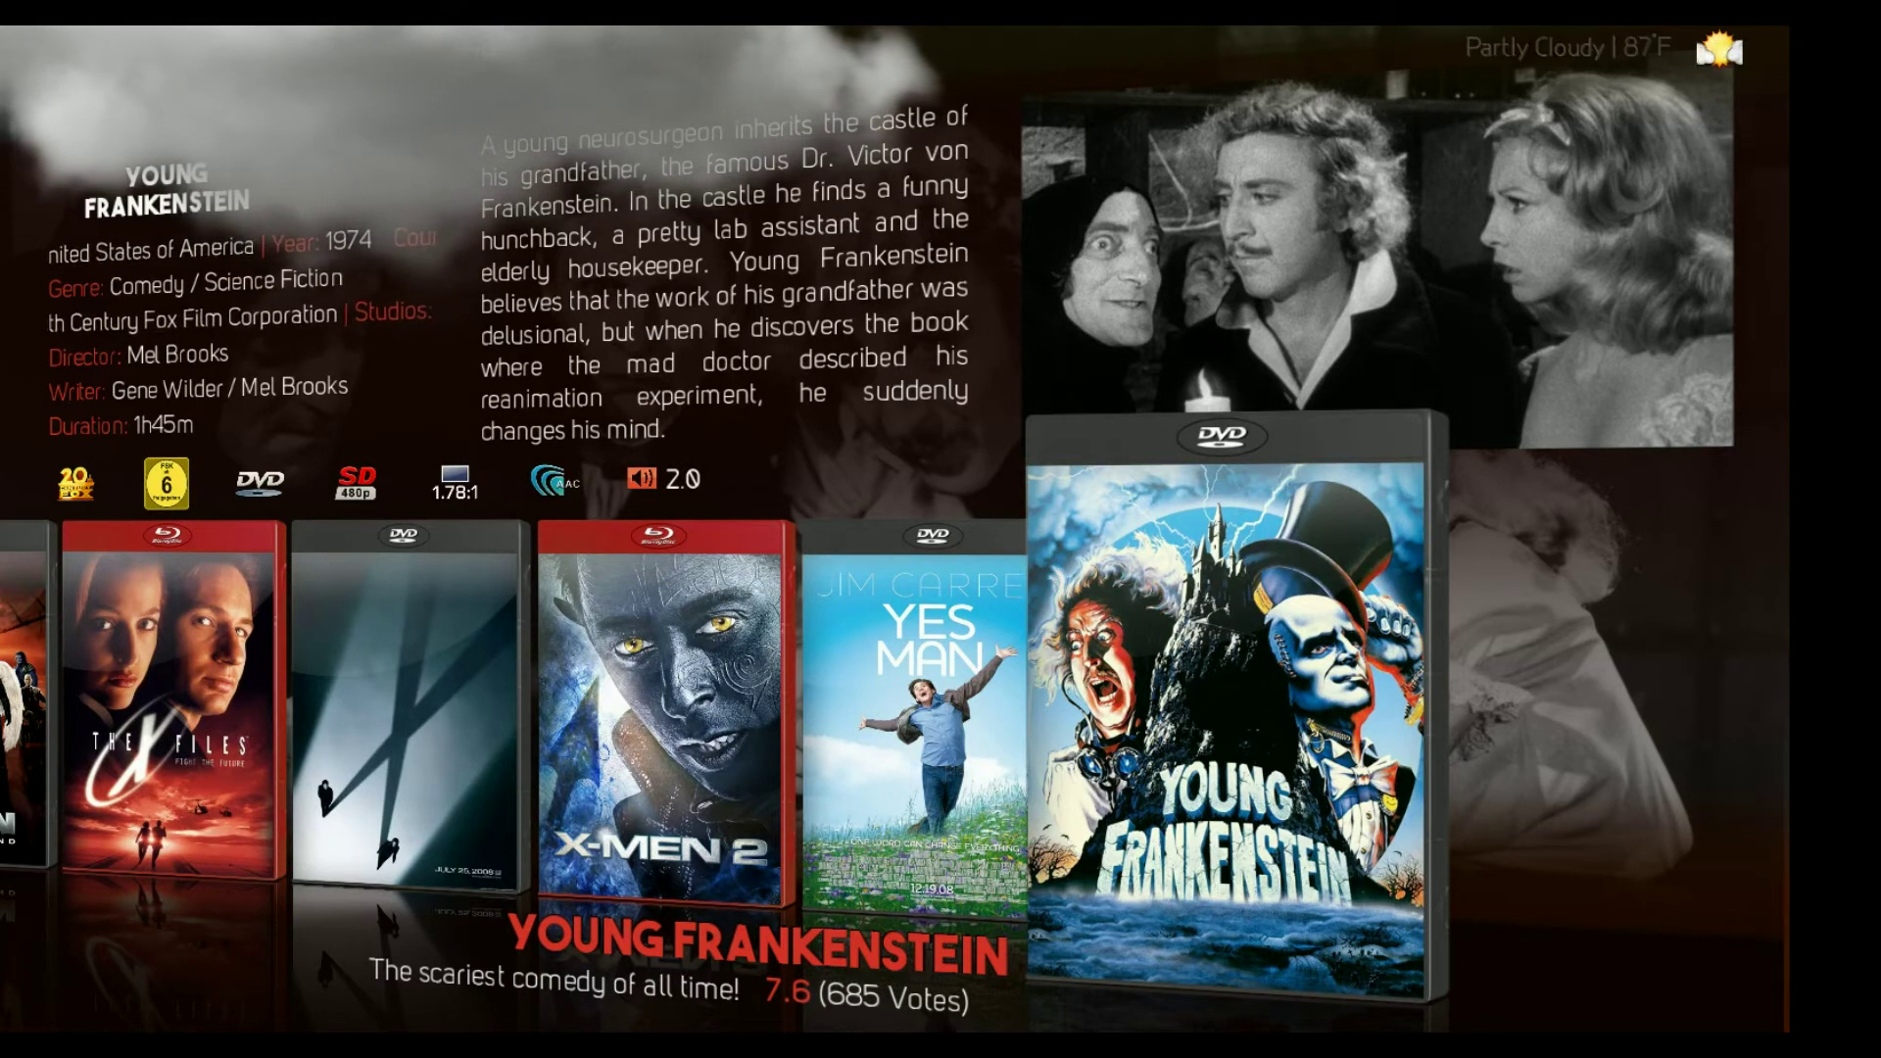
Launch the Library Editor on Young Frankenstein through the EDIT DATA context option
key("c")
key("Up")
key("Up")
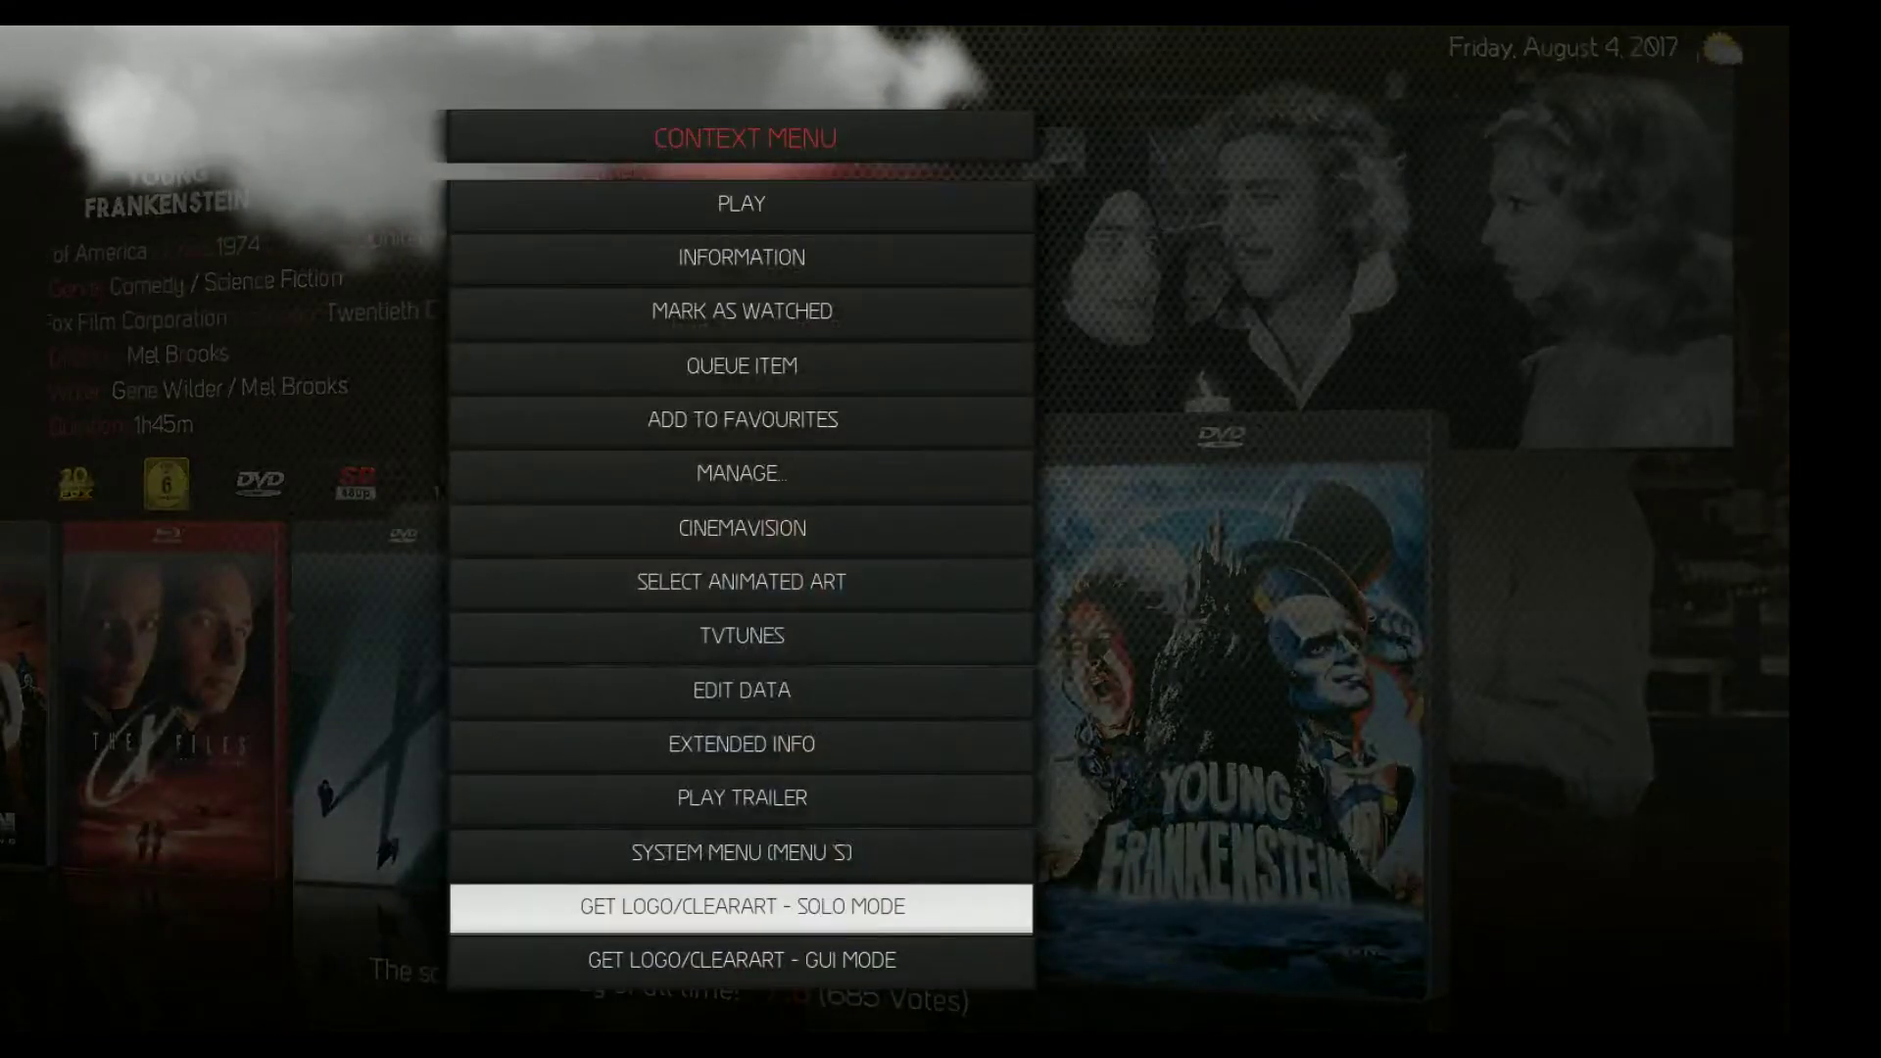
key("Up")
key("Up")
key("Up")
key("Up")
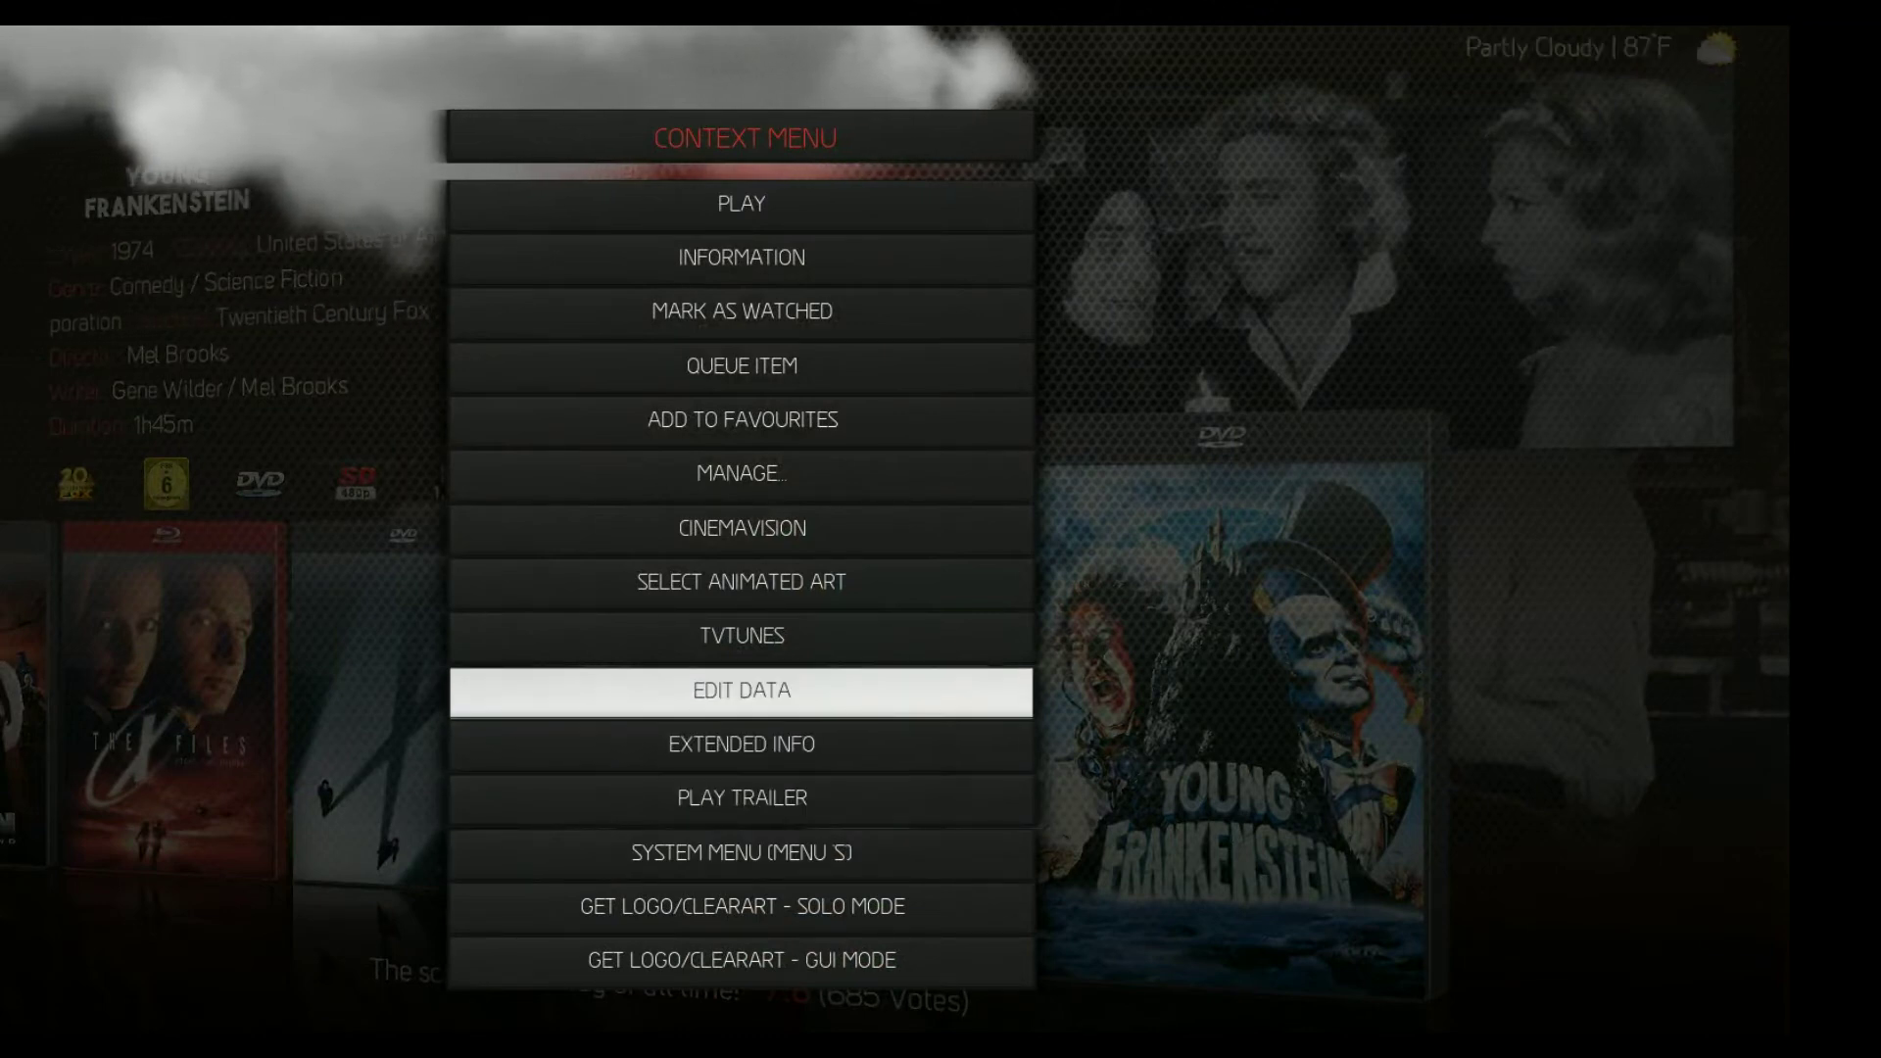
key("Return")
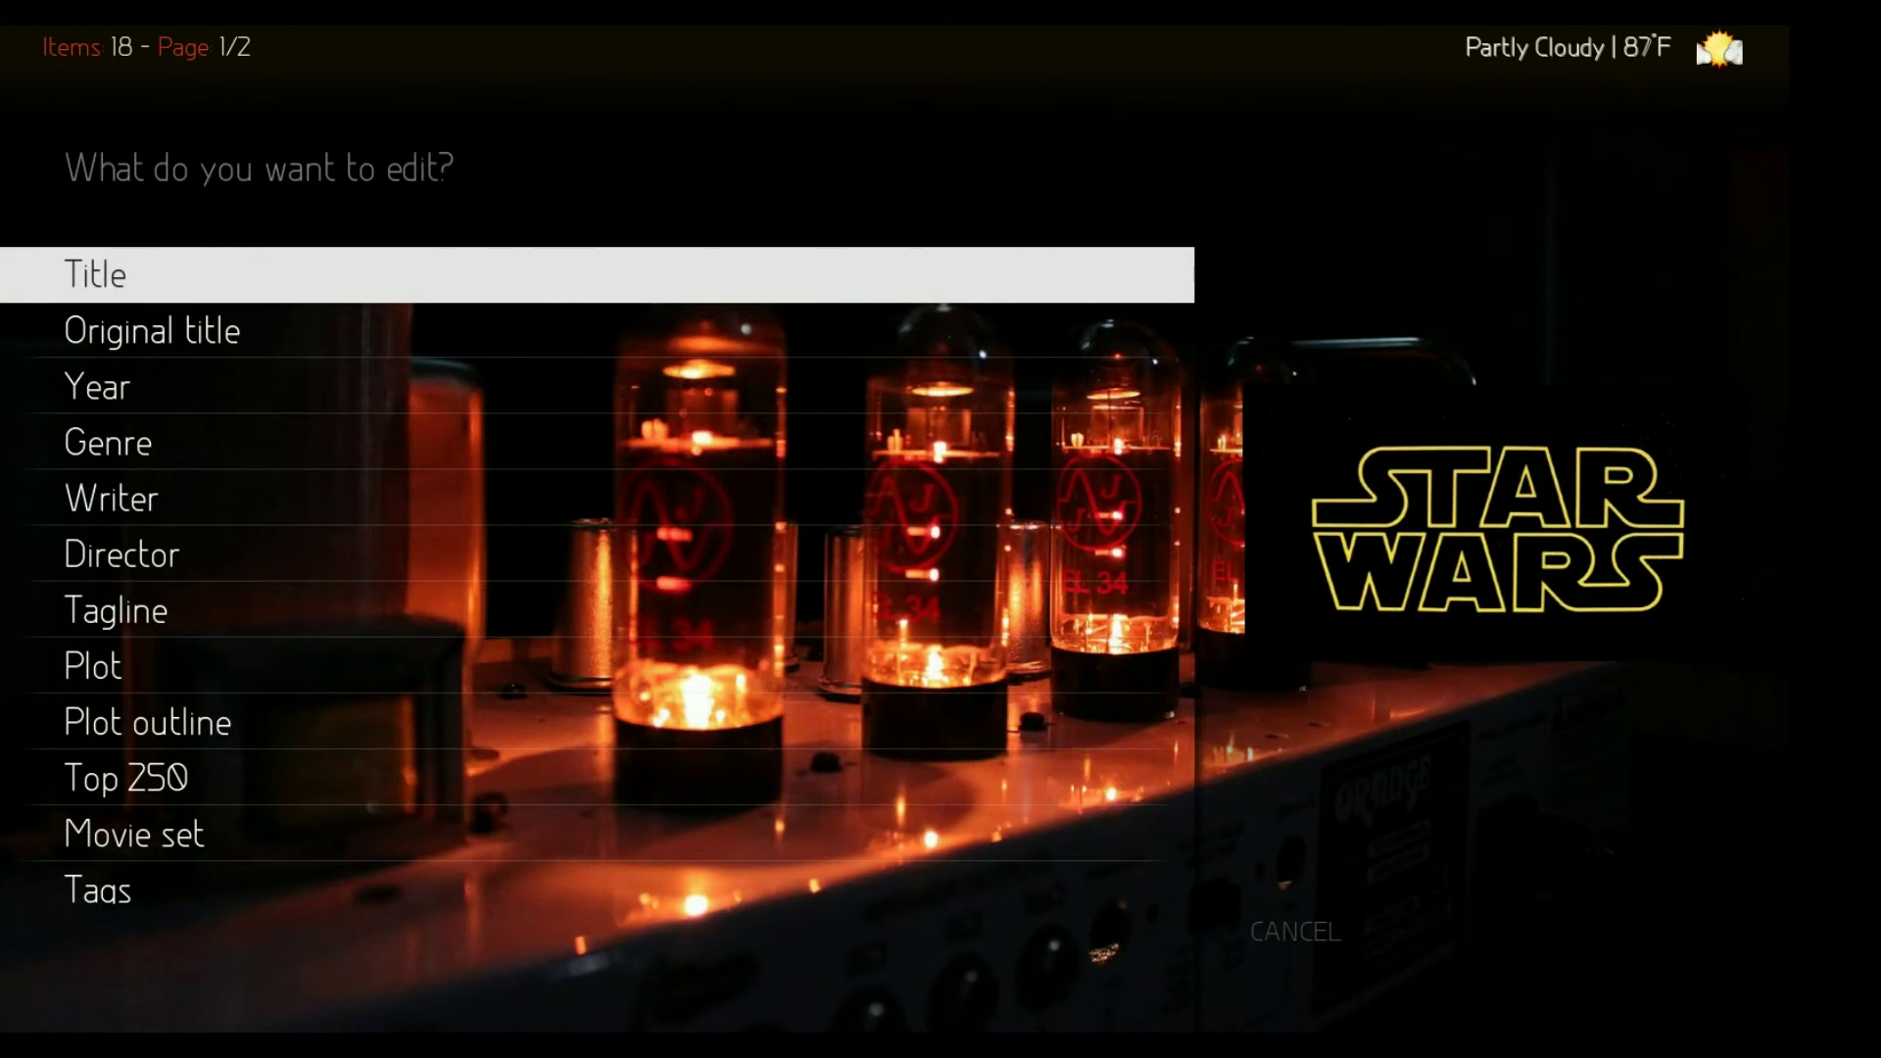
Open the MPAA rating field, currently 'Rated 6-a', for editing
key("Down")
key("Down")
key("Down")
key("Down")
key("Down")
key("Down")
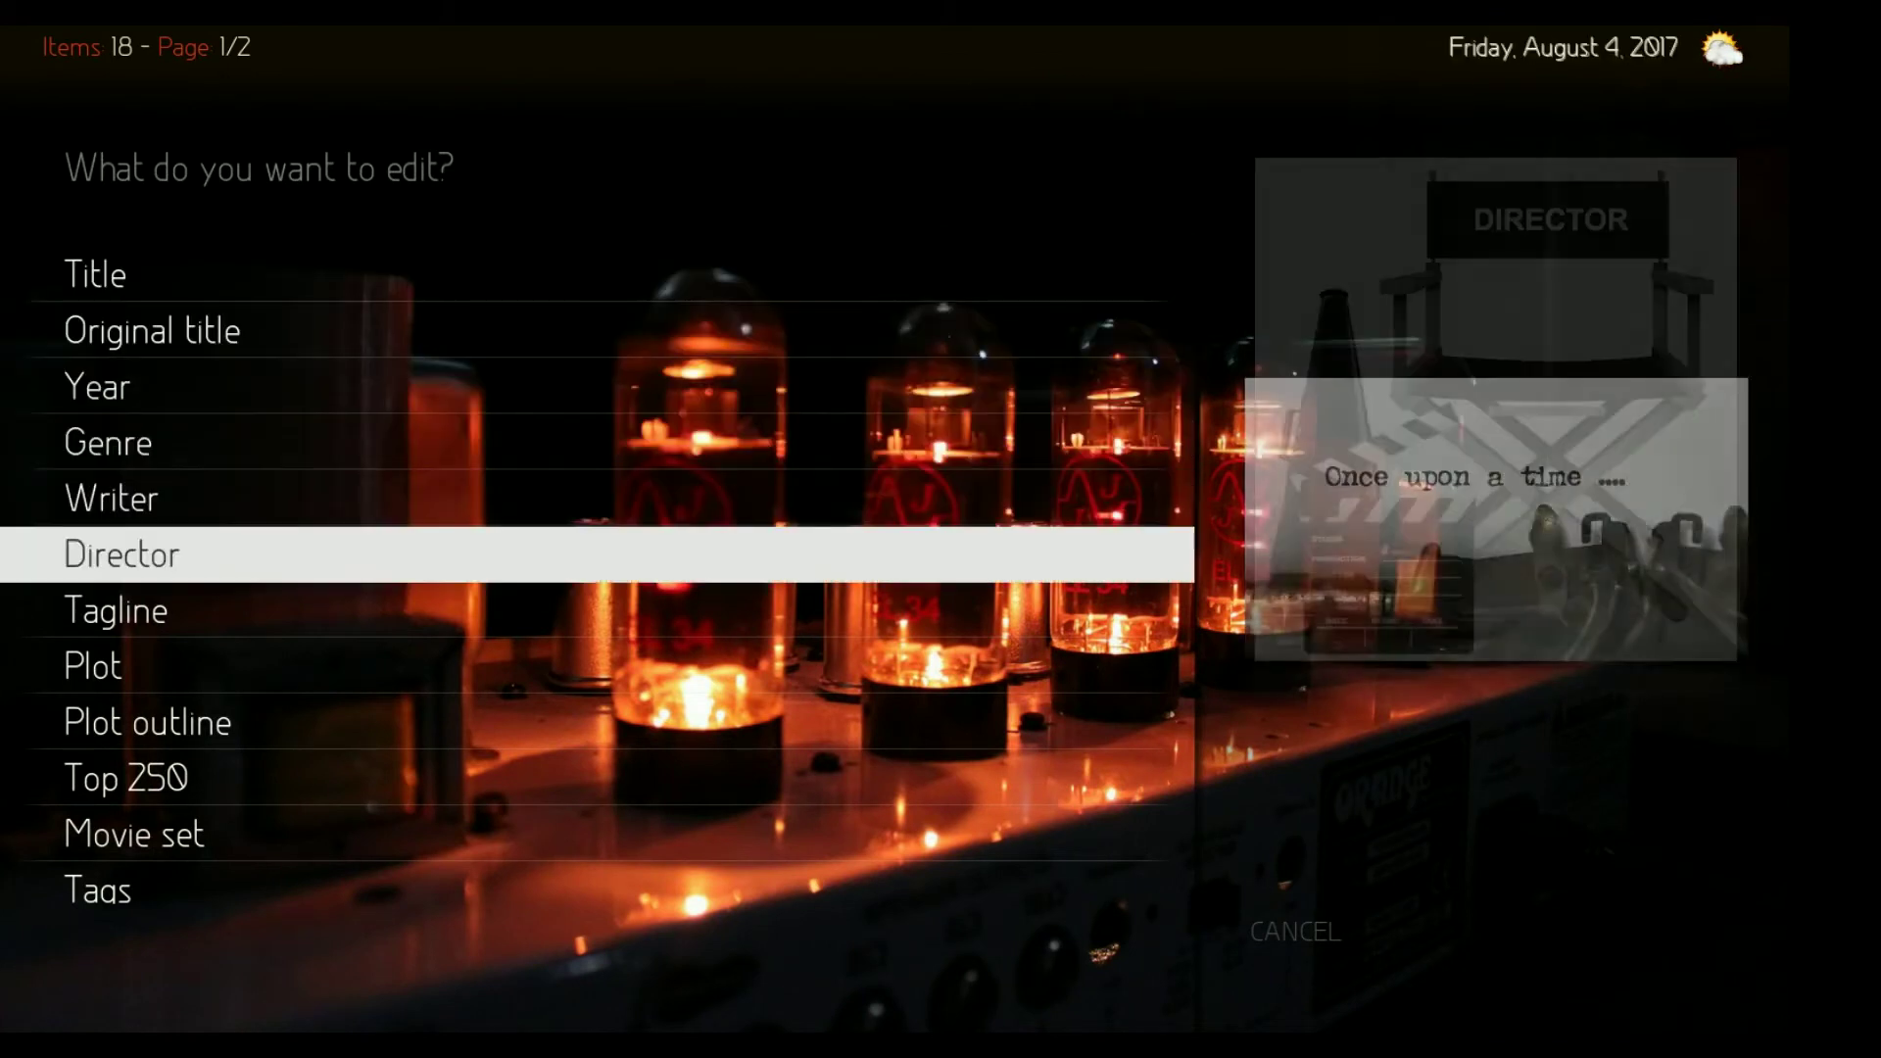
key("Up")
key("Down")
key("Down")
key("Down")
key("Down")
key("Down")
key("Down")
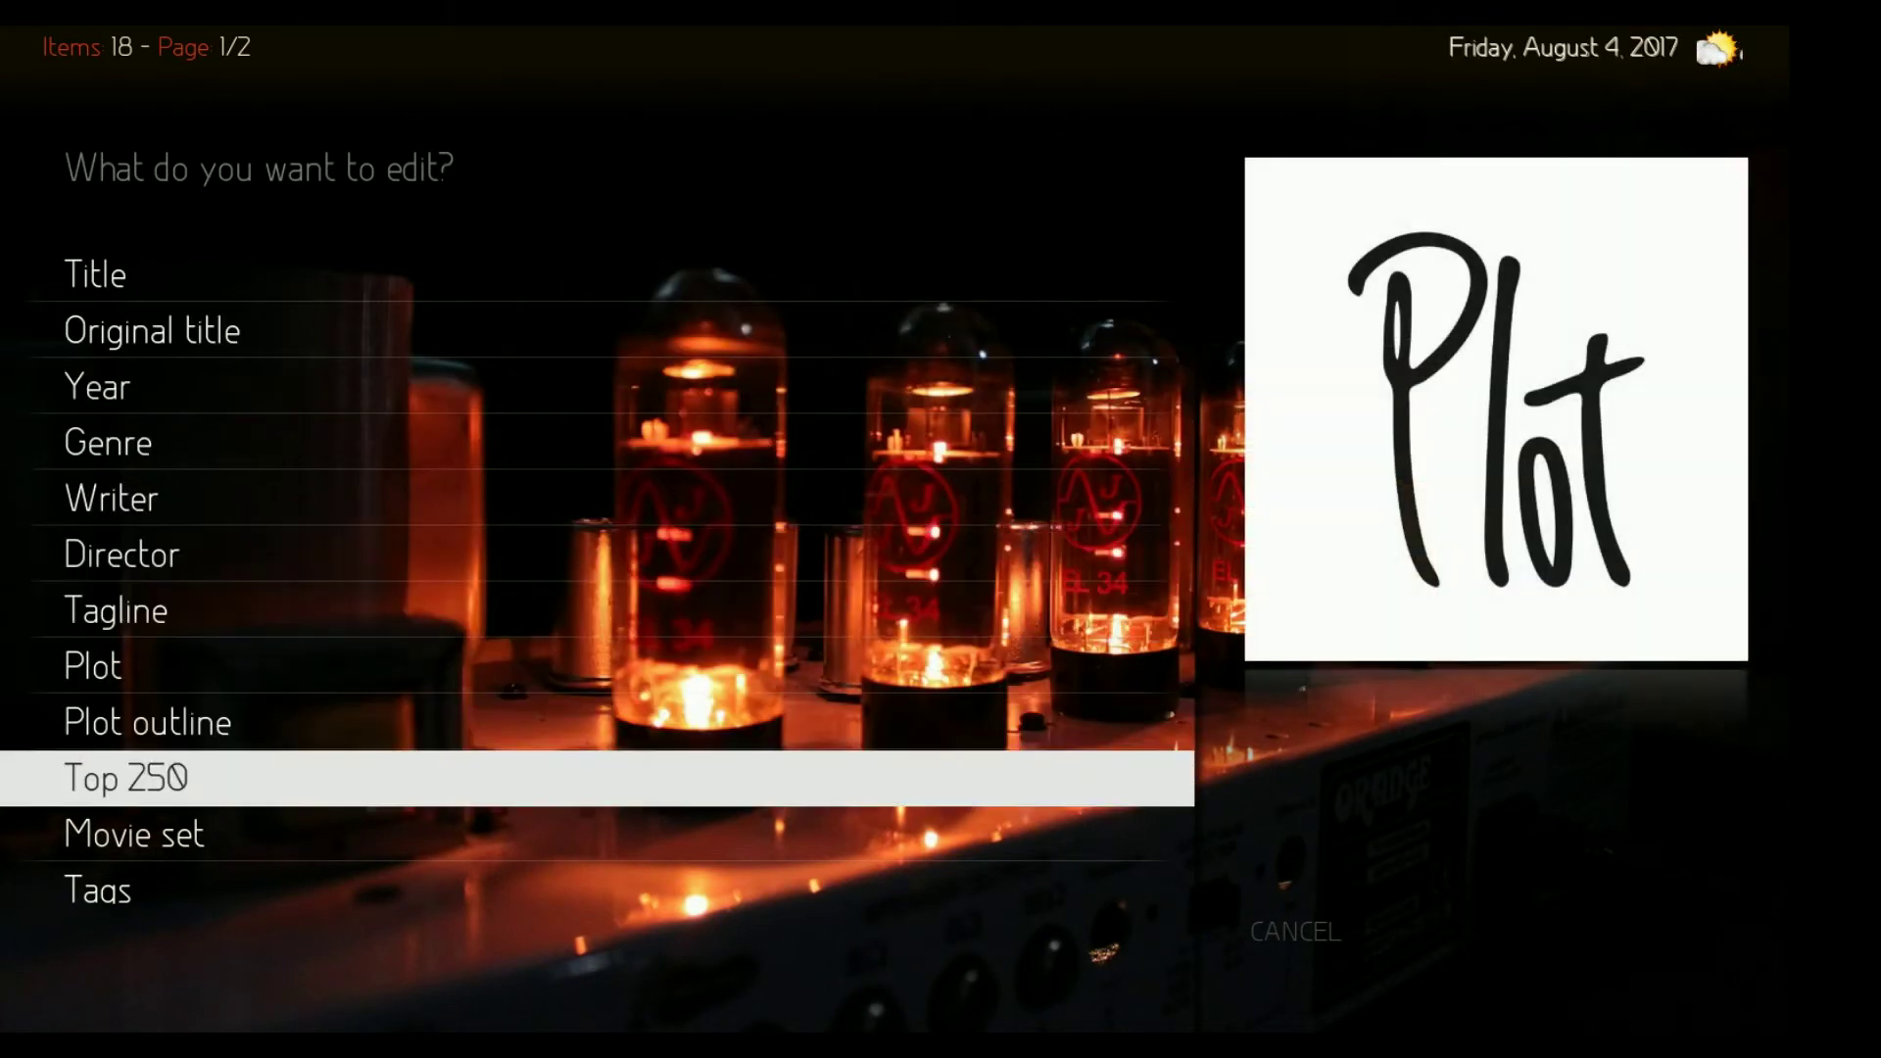
key("Down")
key("Down")
key("Down")
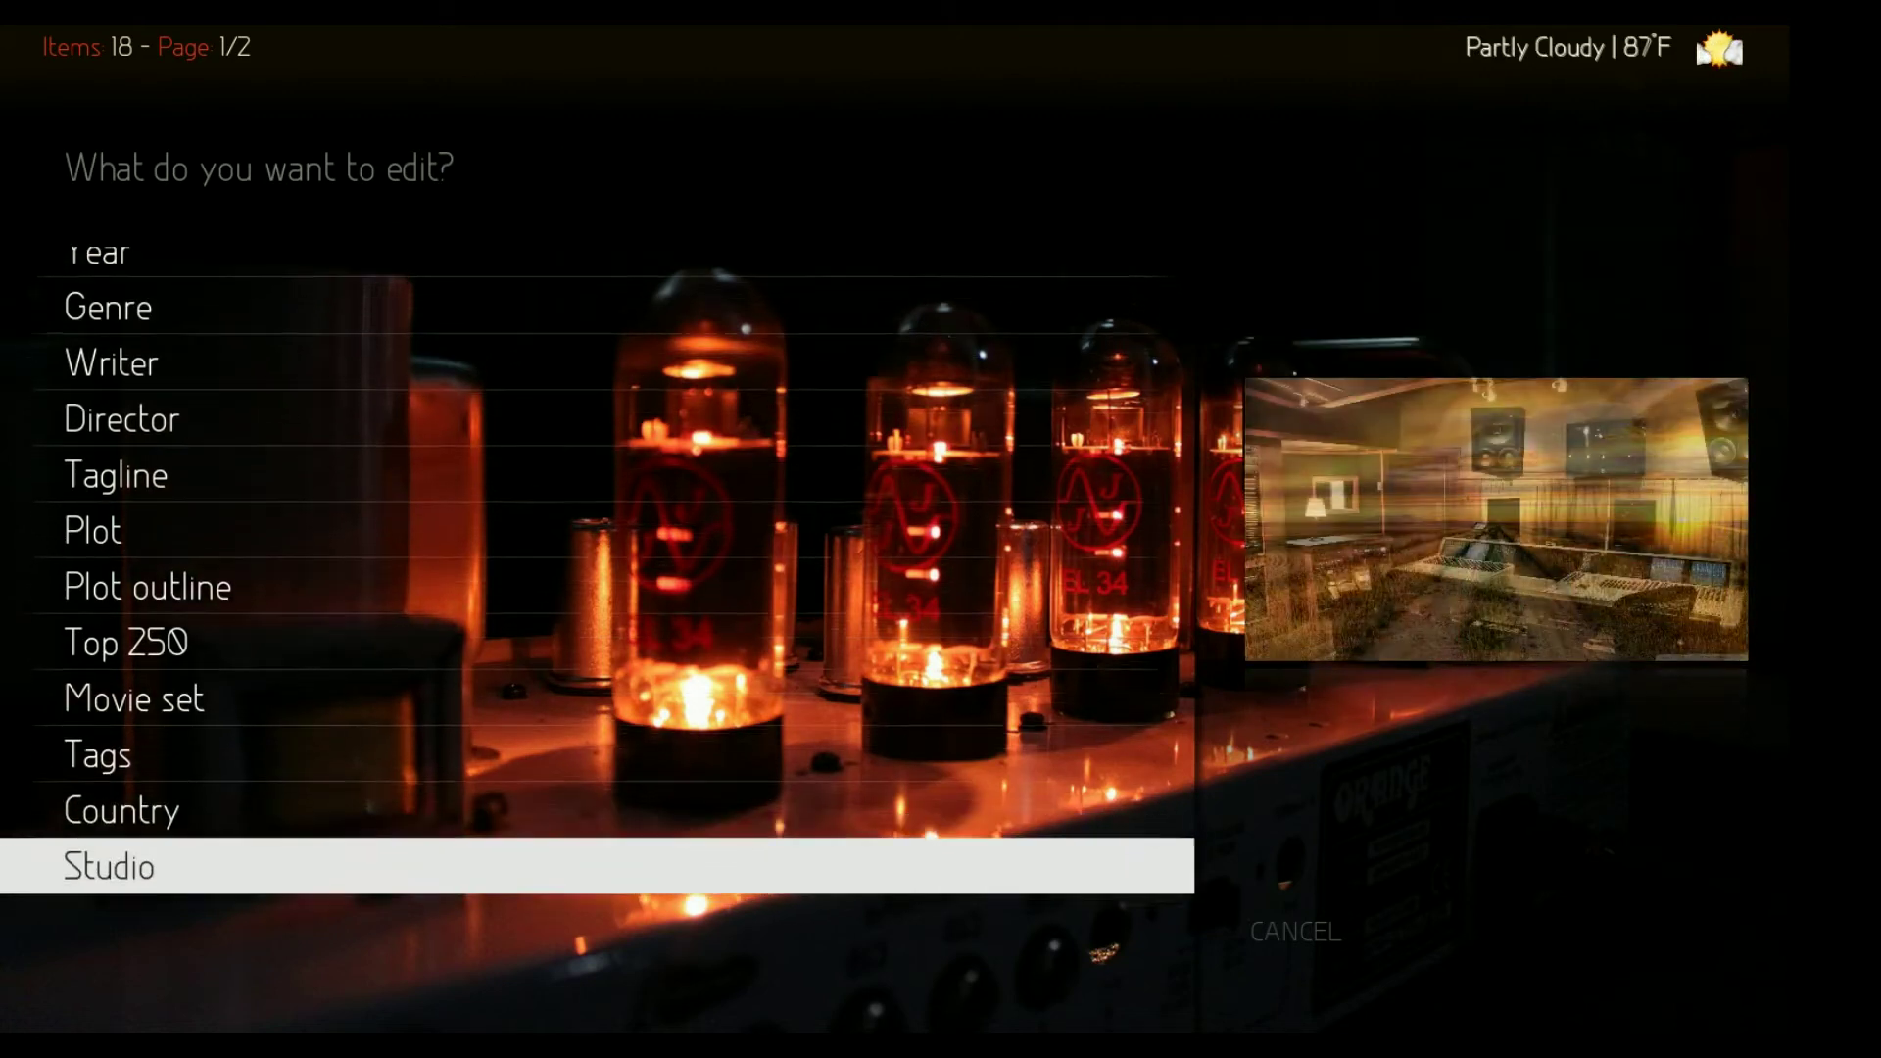
key("Up")
key("Down")
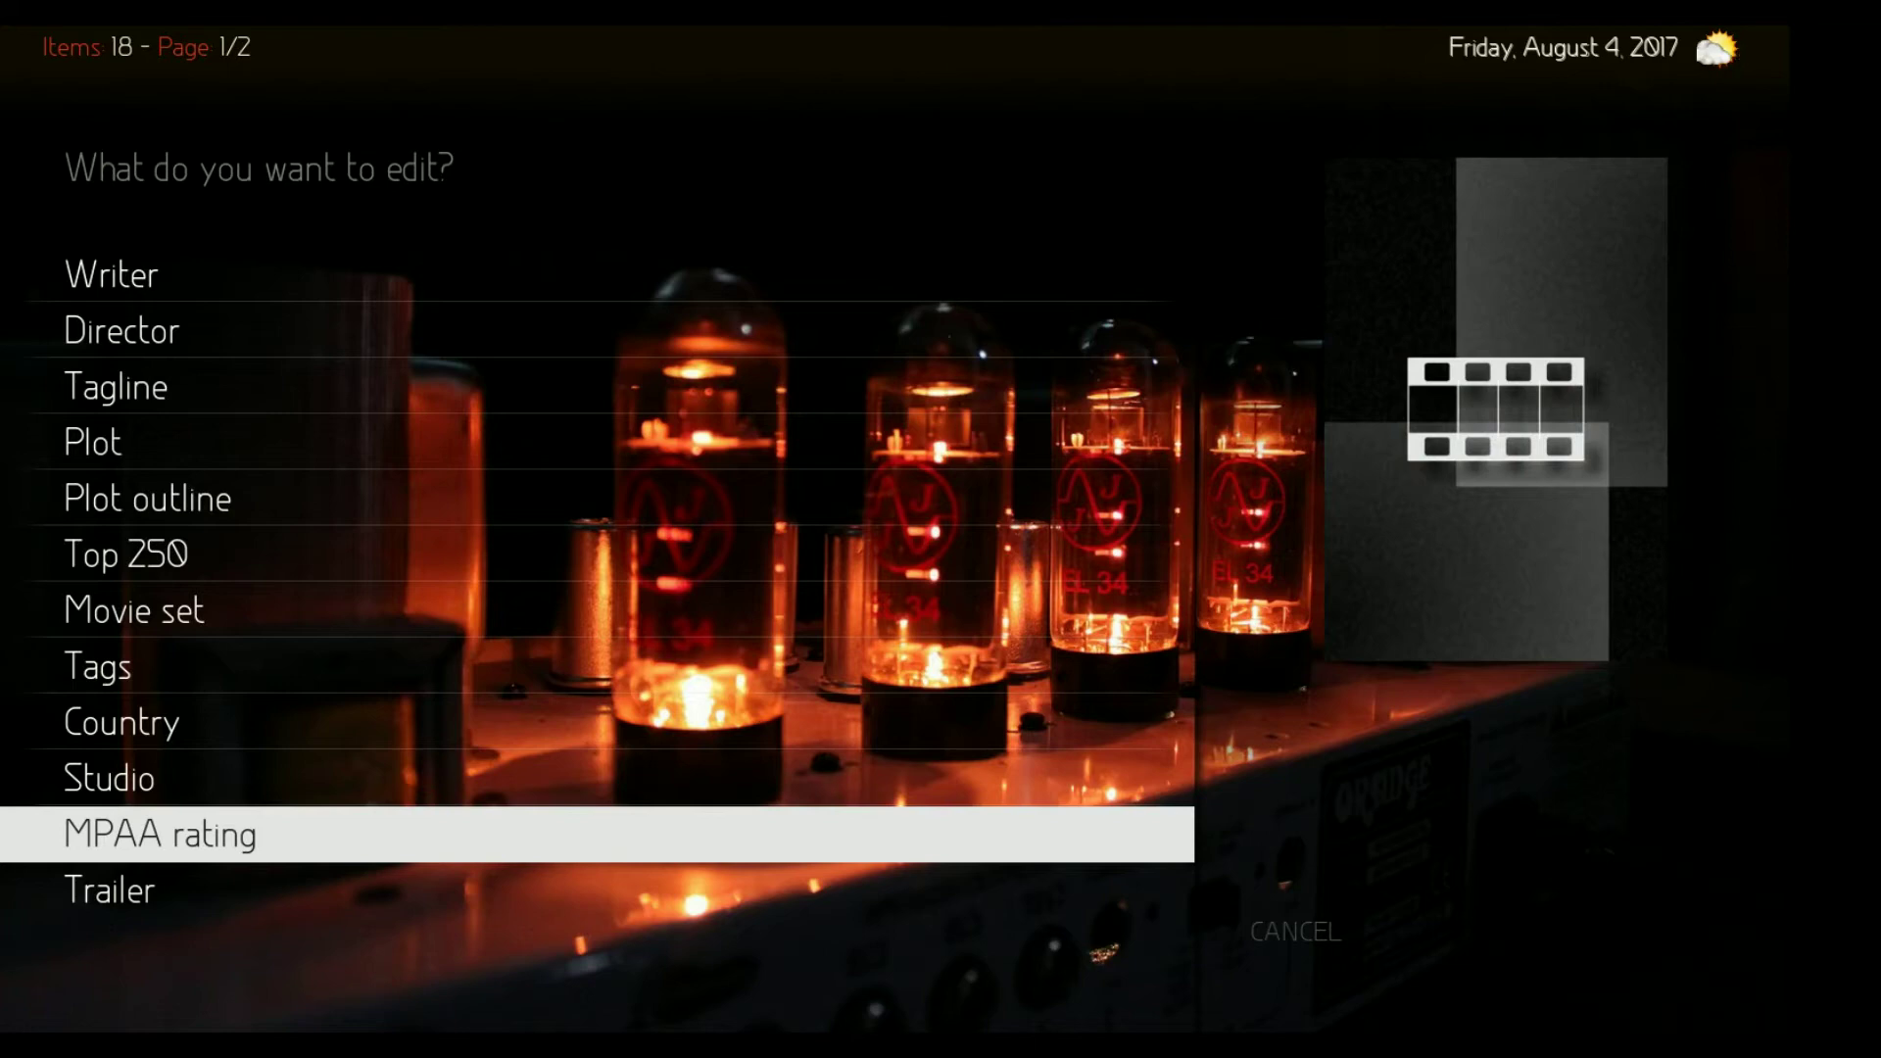
key("Return")
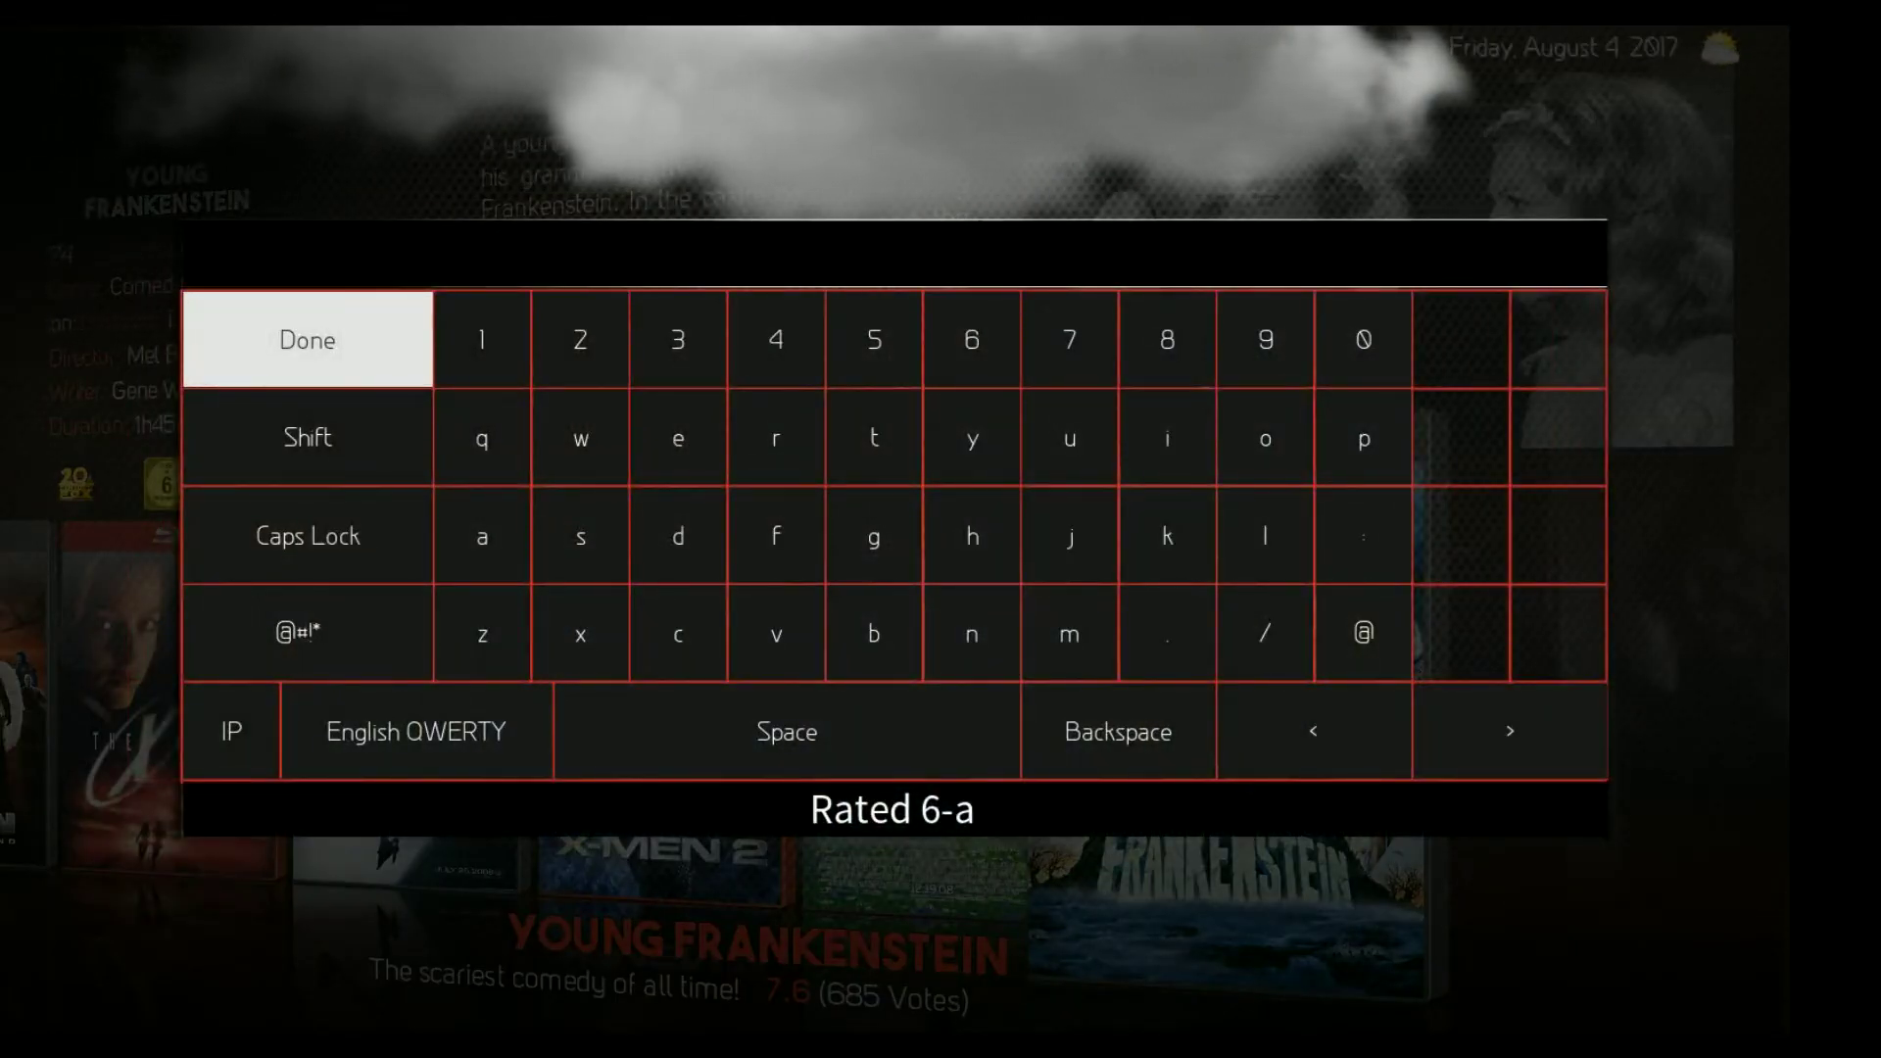
Replace the rating text with 'Rated PG', confirm it, and return to the library
key("BackSpace")
key("BackSpace")
key("BackSpace")
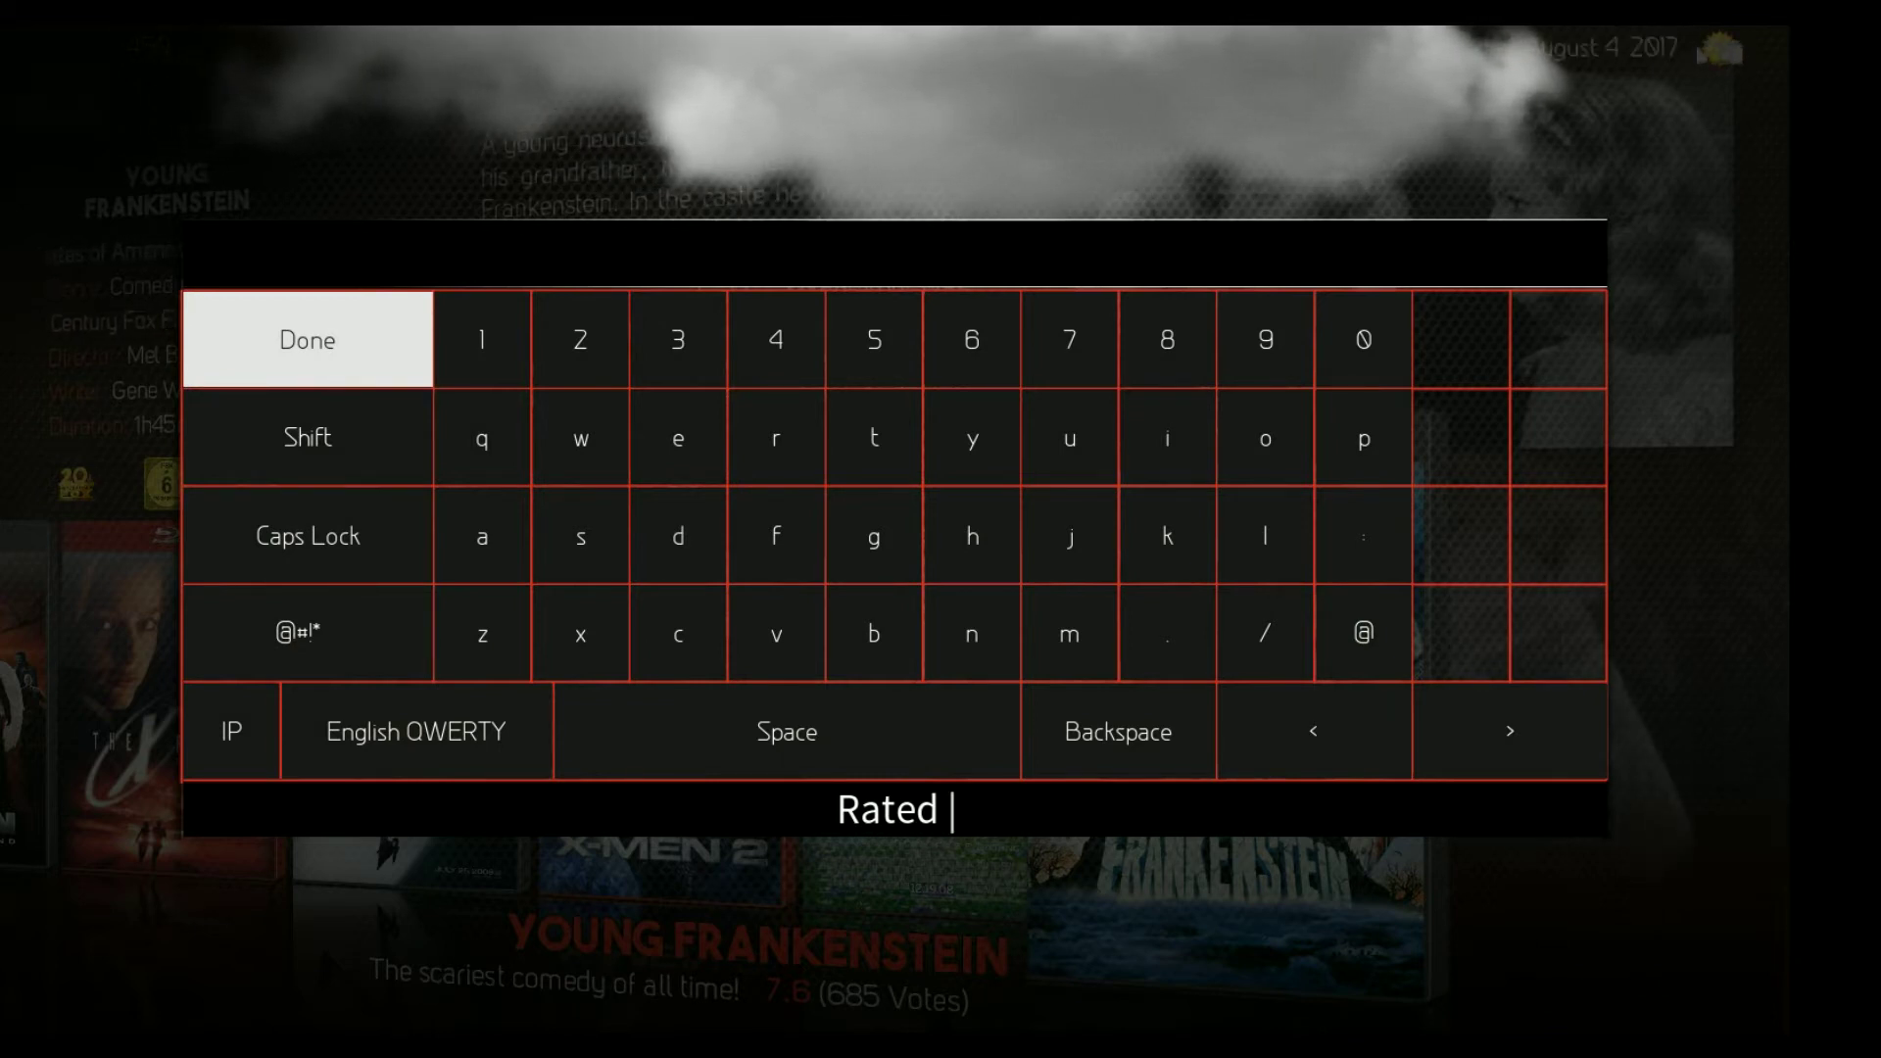
type("PG")
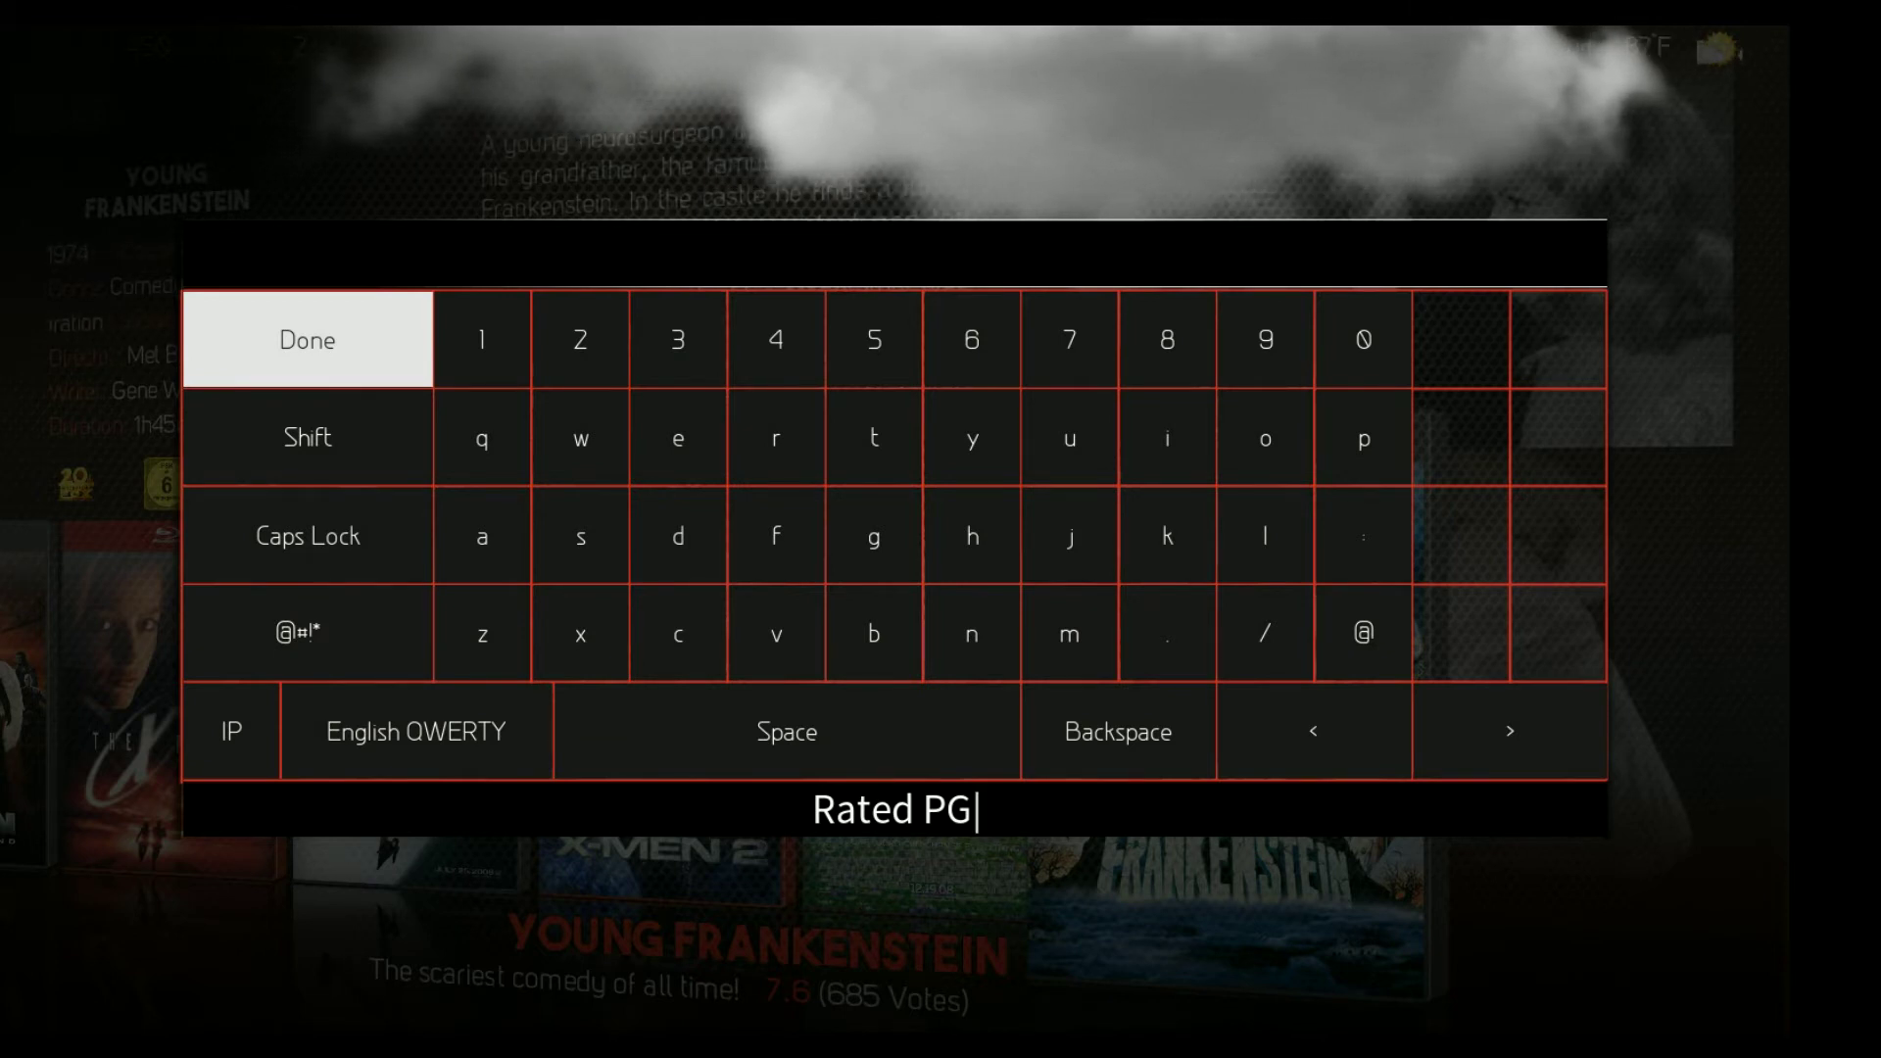
key("Return")
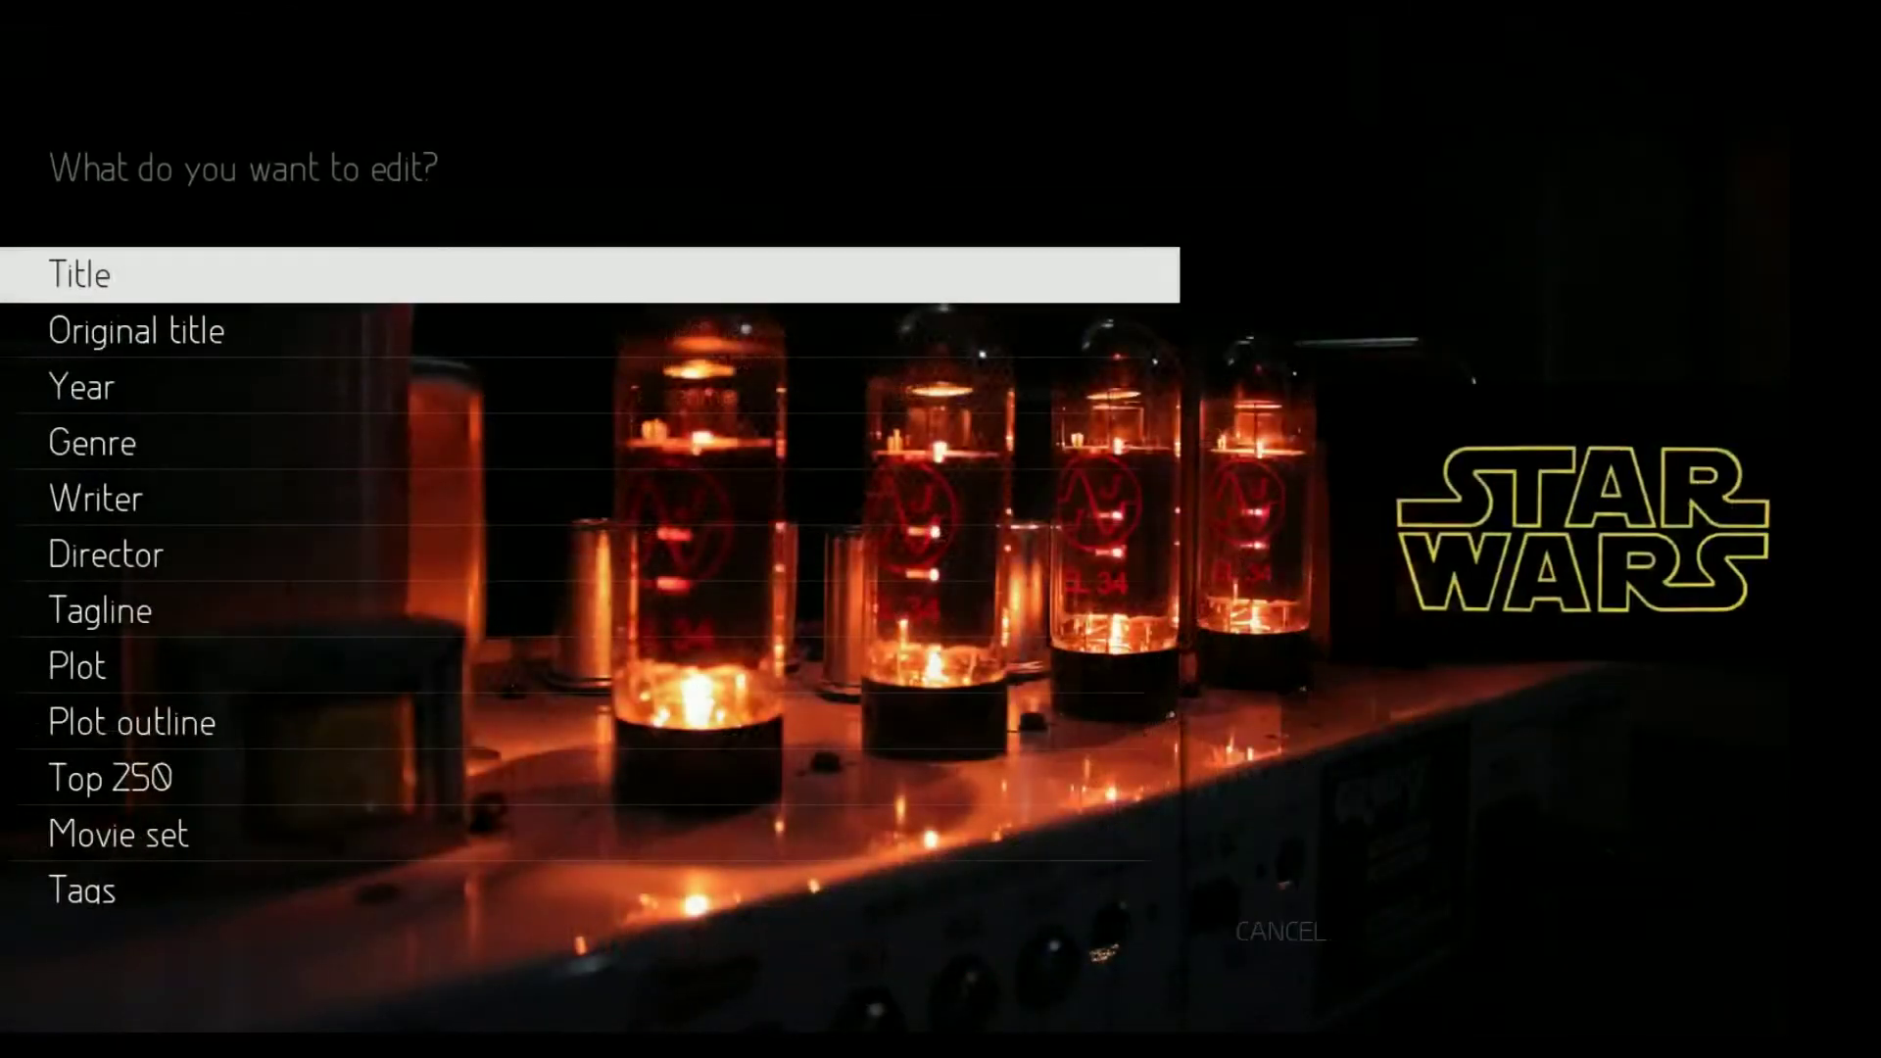
key("Escape")
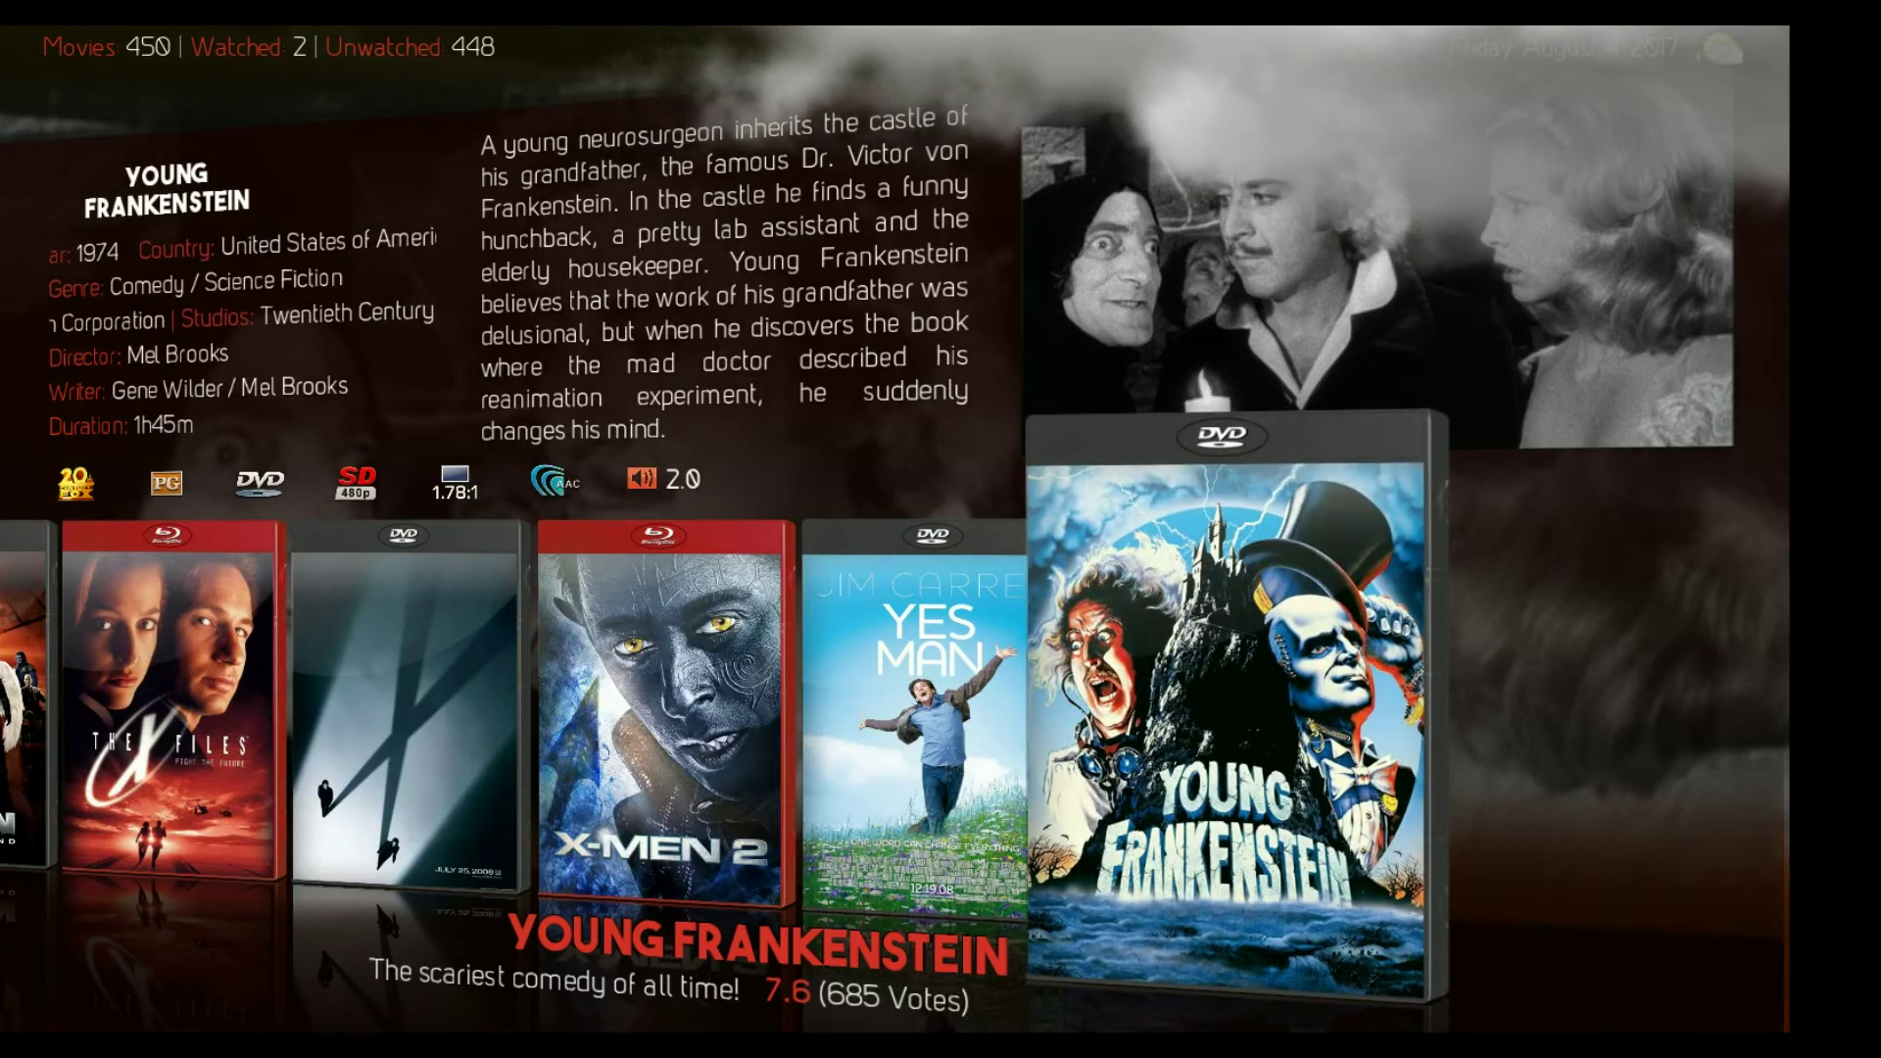
Set Young Frankenstein's Studio field to 'Twentieth Century Fox Film Corporation' in the Library Editor
key("c")
key("Up")
key("Up")
key("Up")
key("Up")
key("Up")
key("Up")
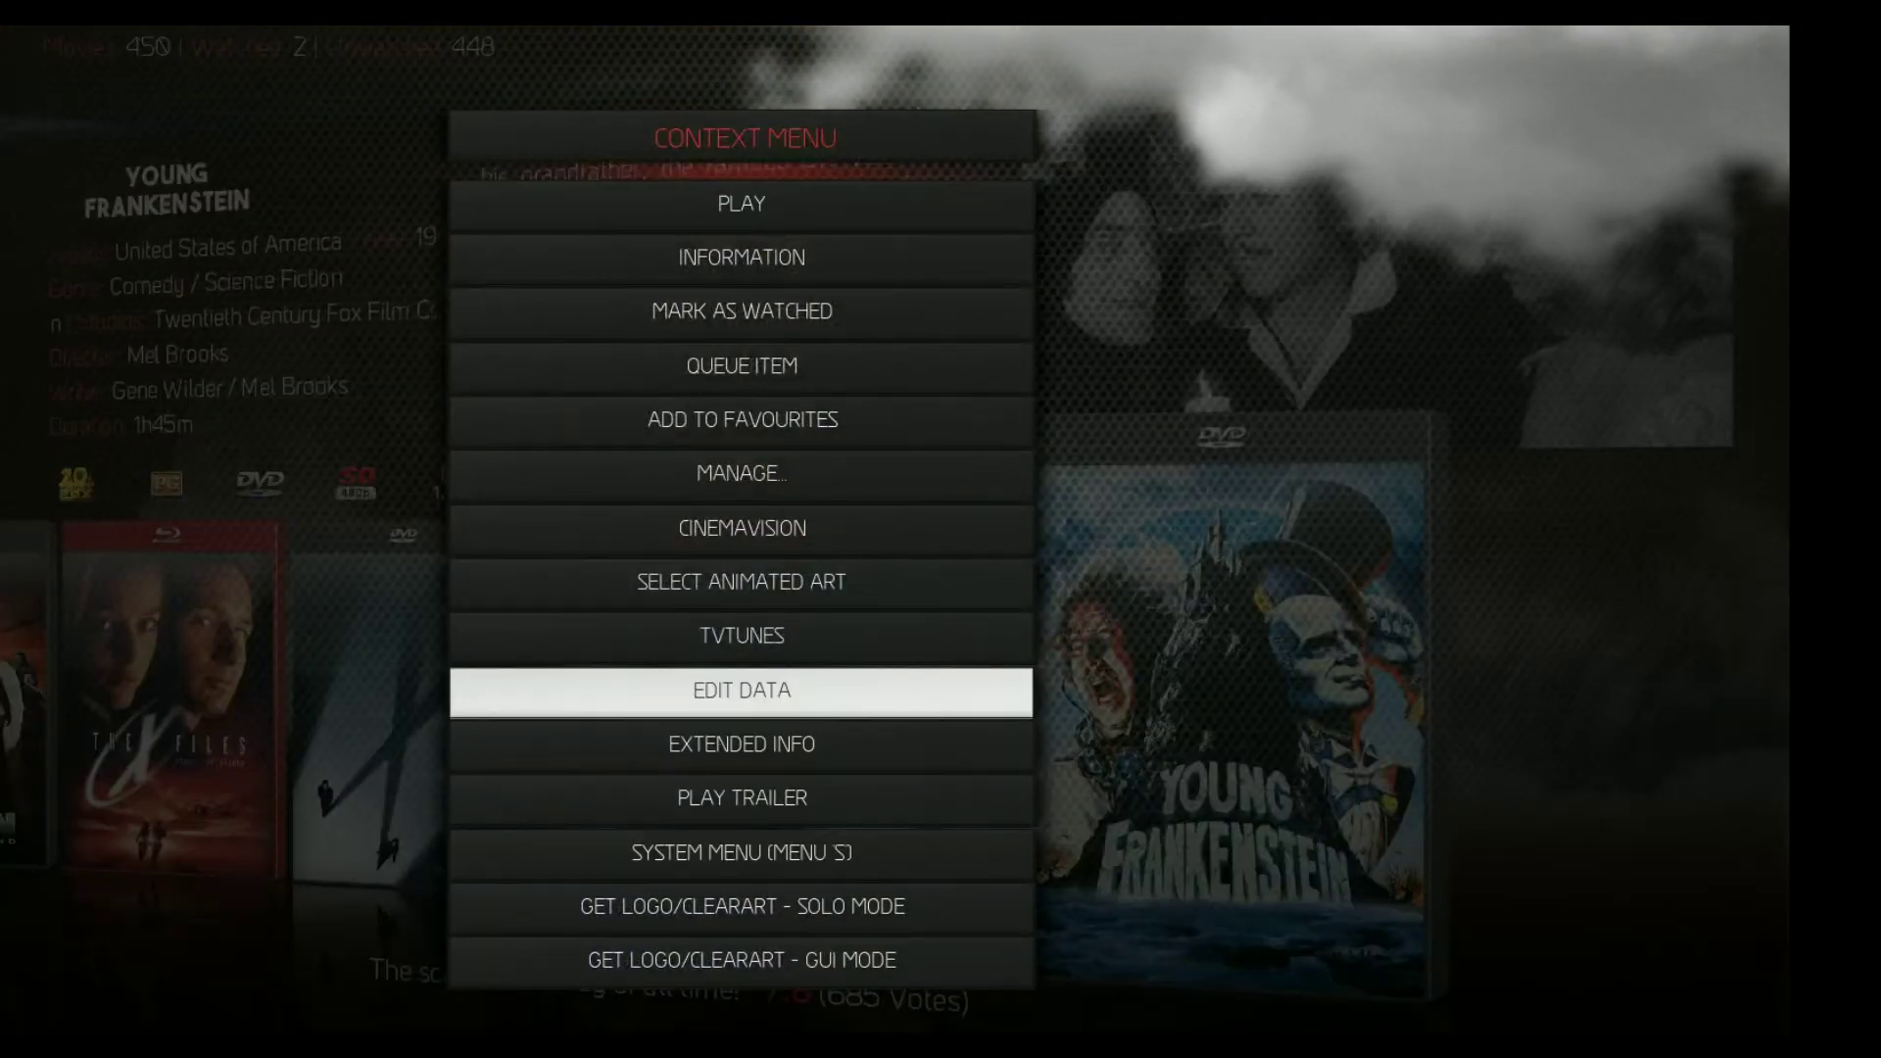
key("Return")
key("Up")
key("Up")
key("Up")
key("Up")
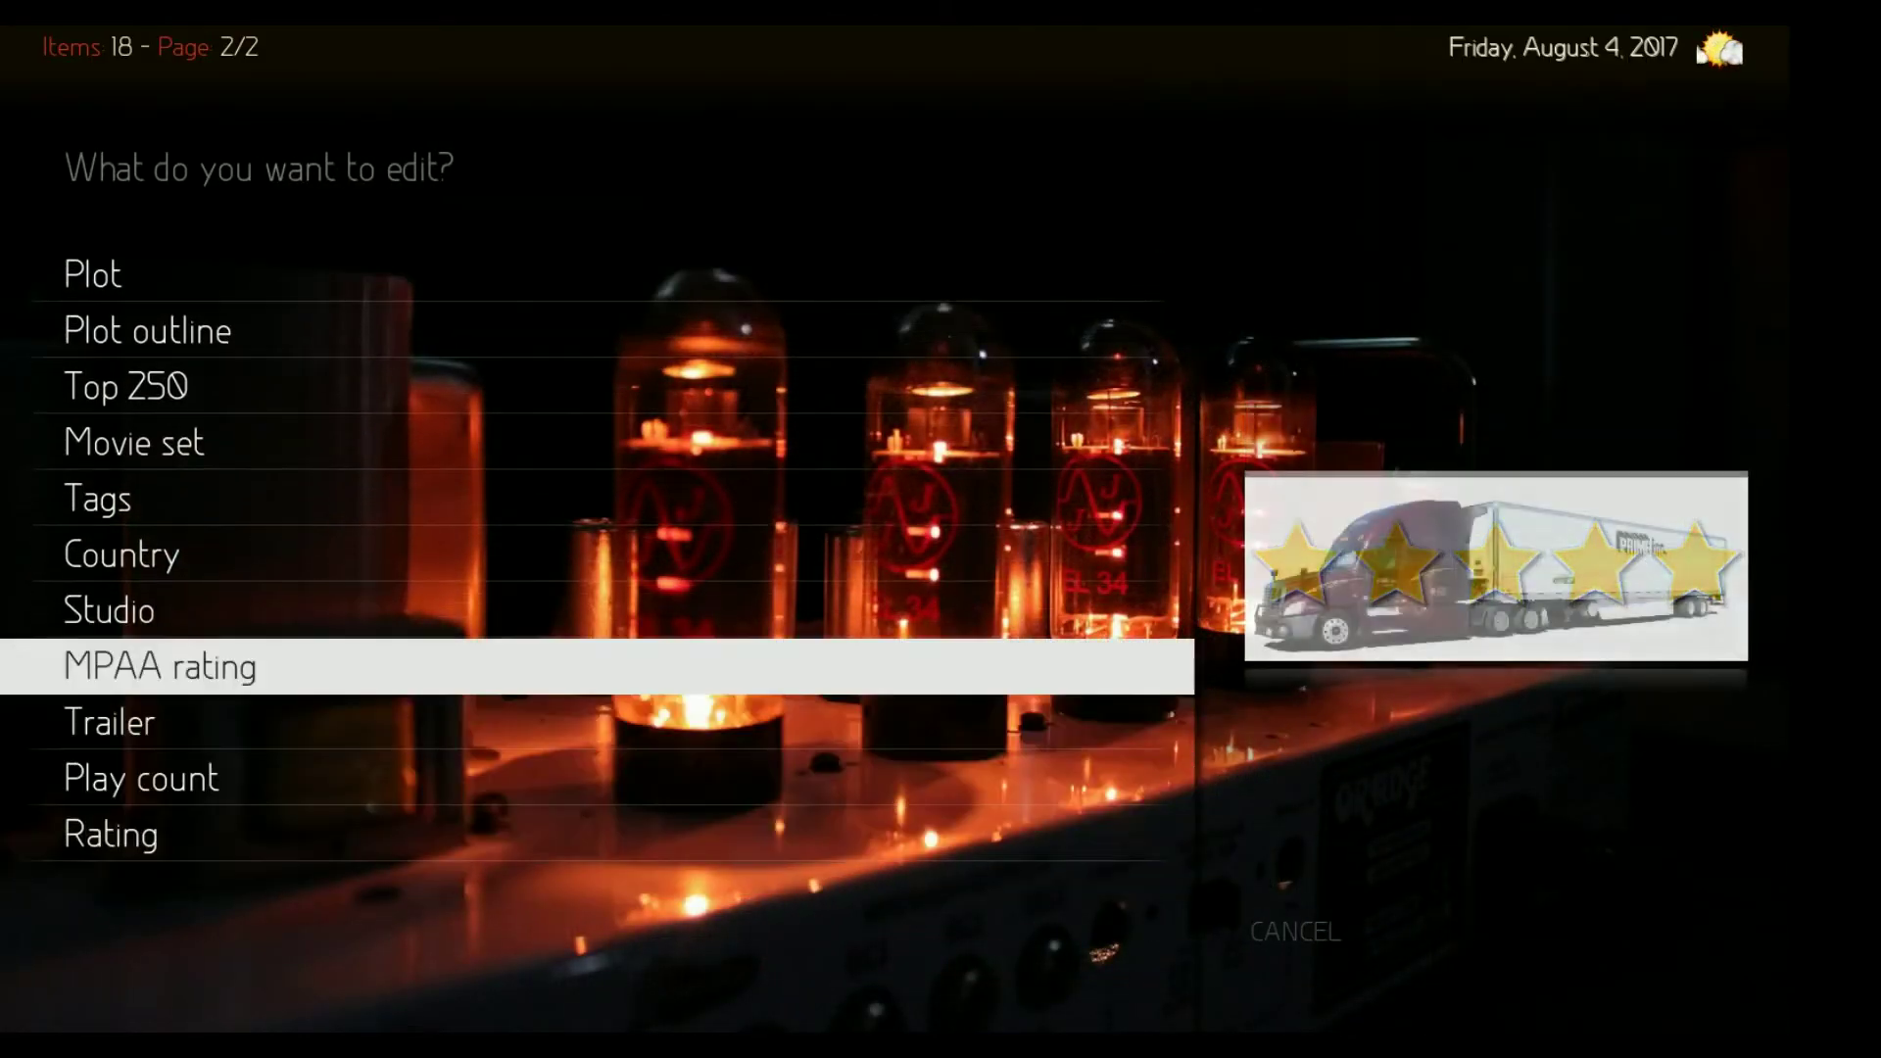
key("Up")
key("Return")
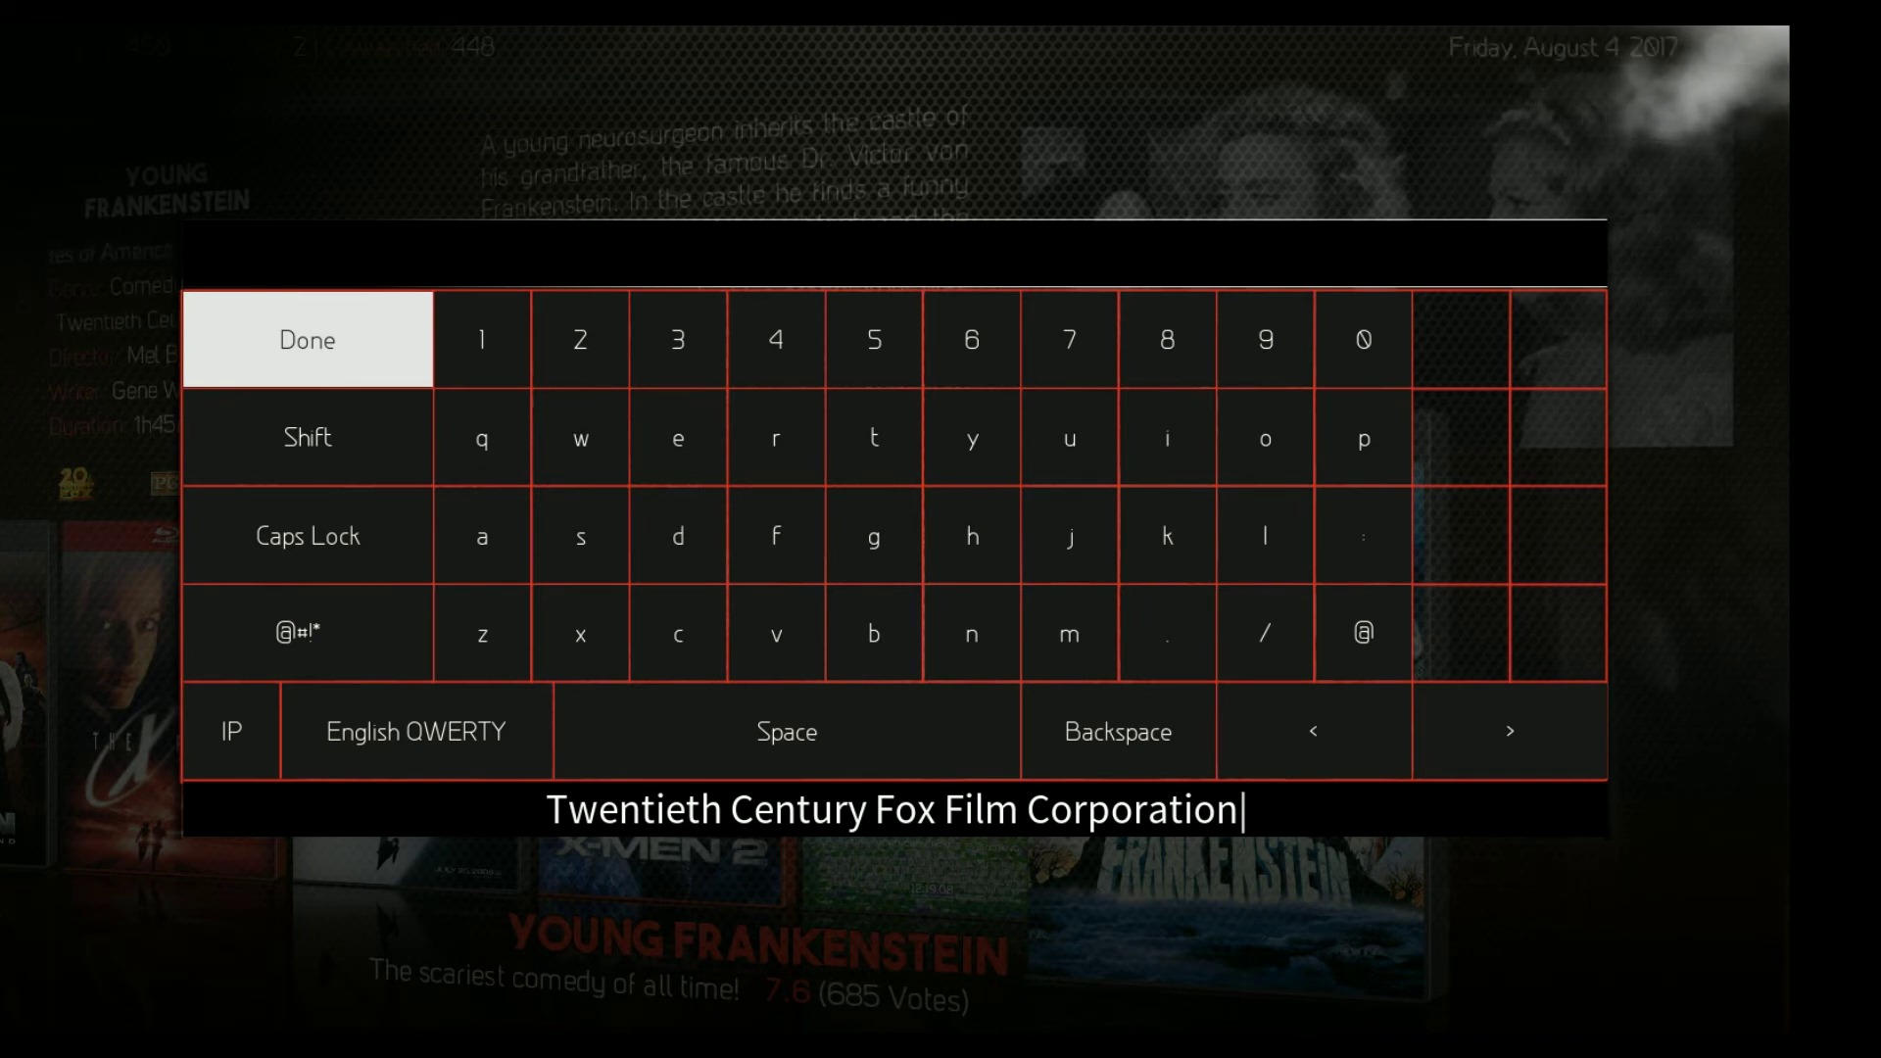
key("Return")
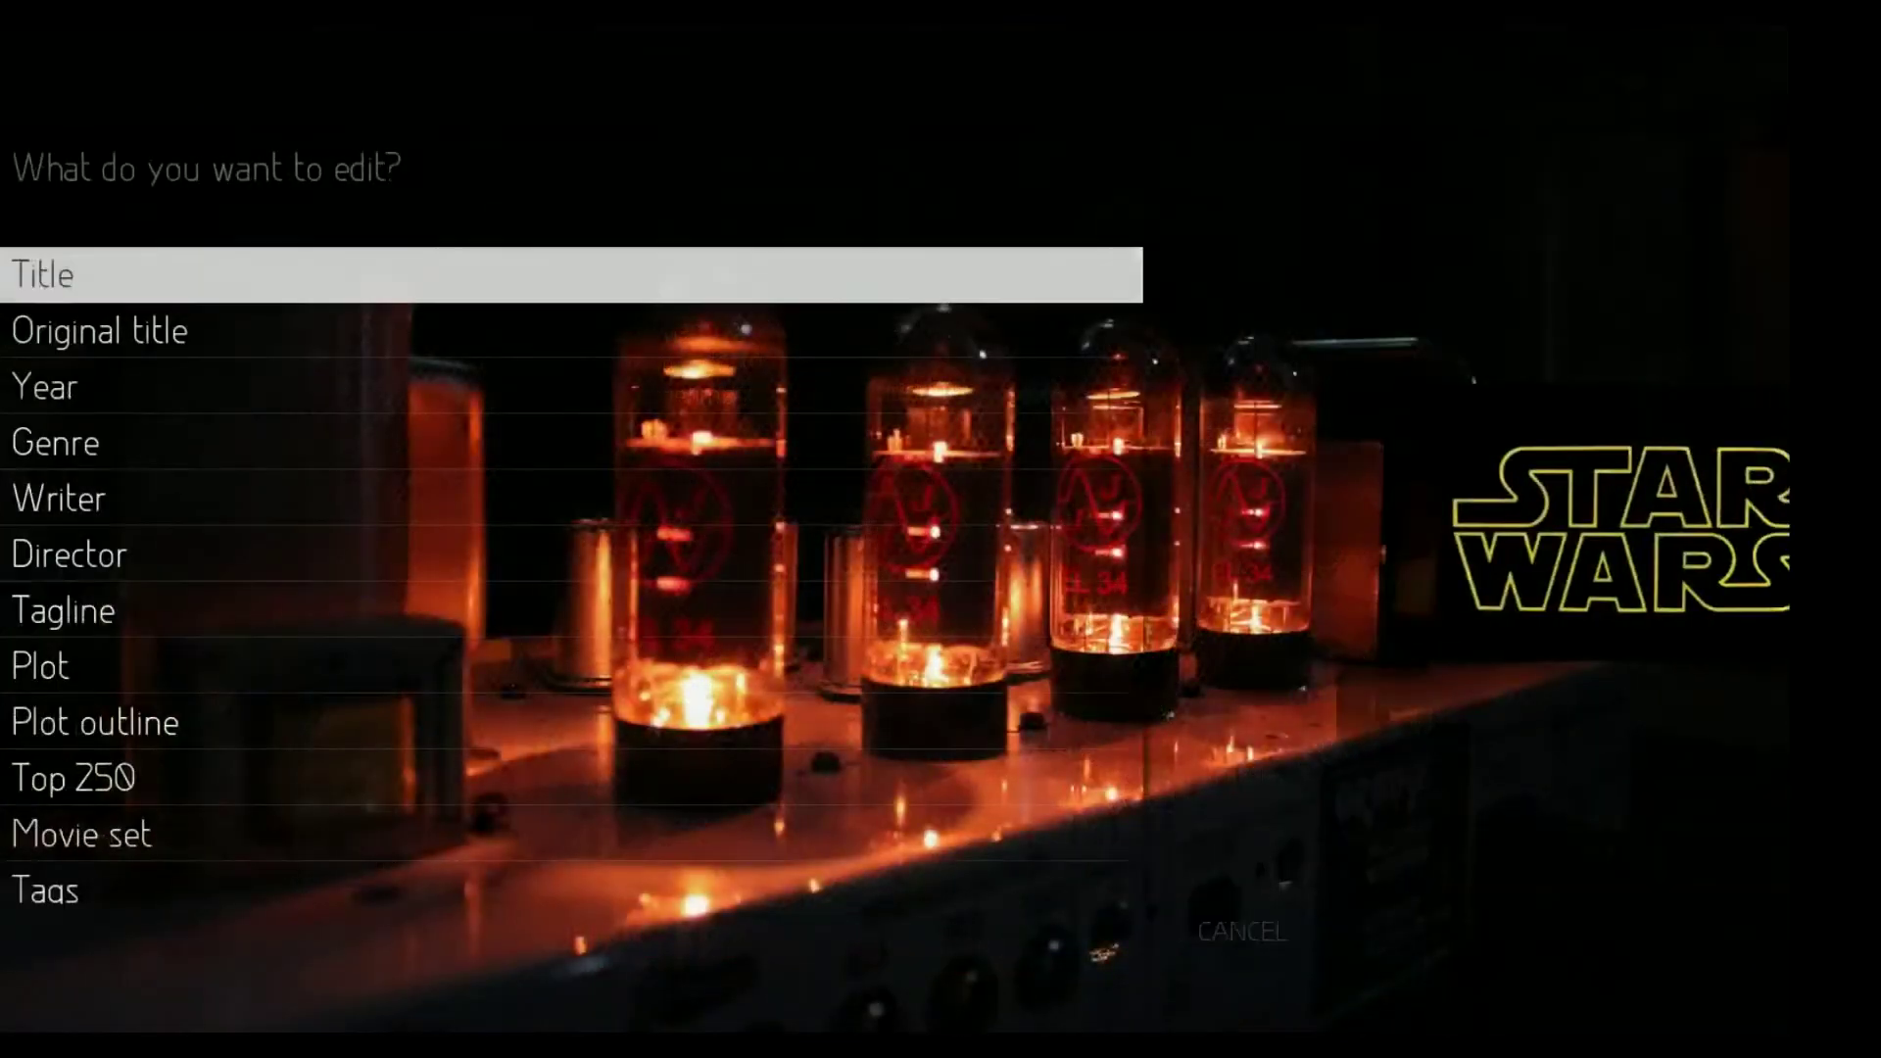